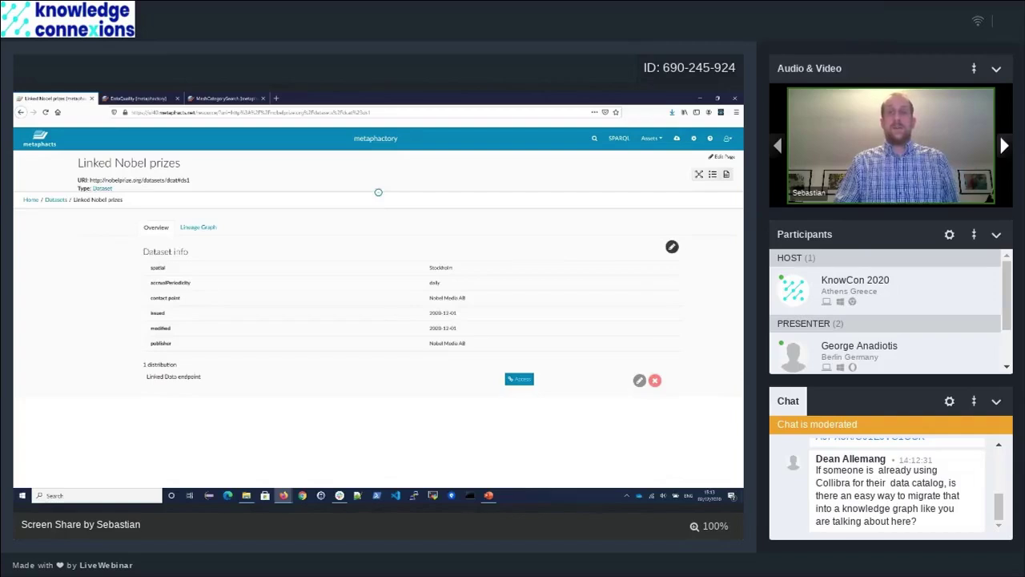
left_click(672, 247)
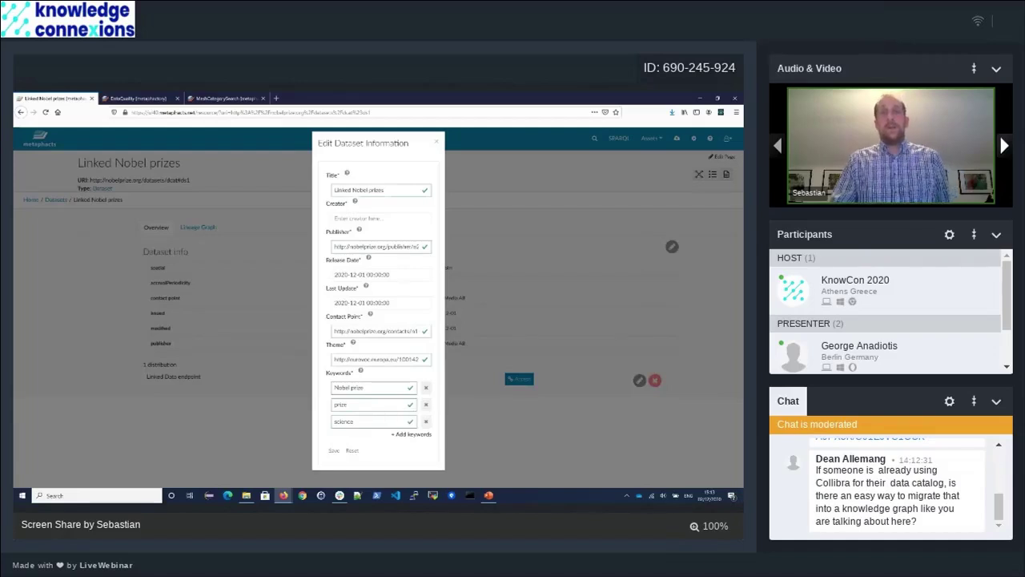
key("Escape")
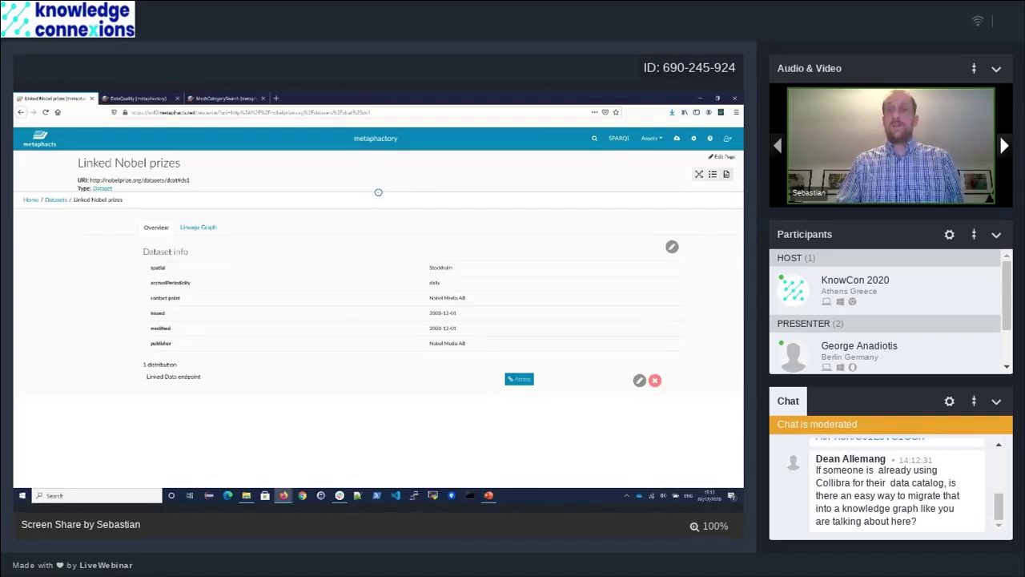
In the lineage graph of Linked Nobel prizes, add its publisher Nobel Media AB.
left_click(198, 227)
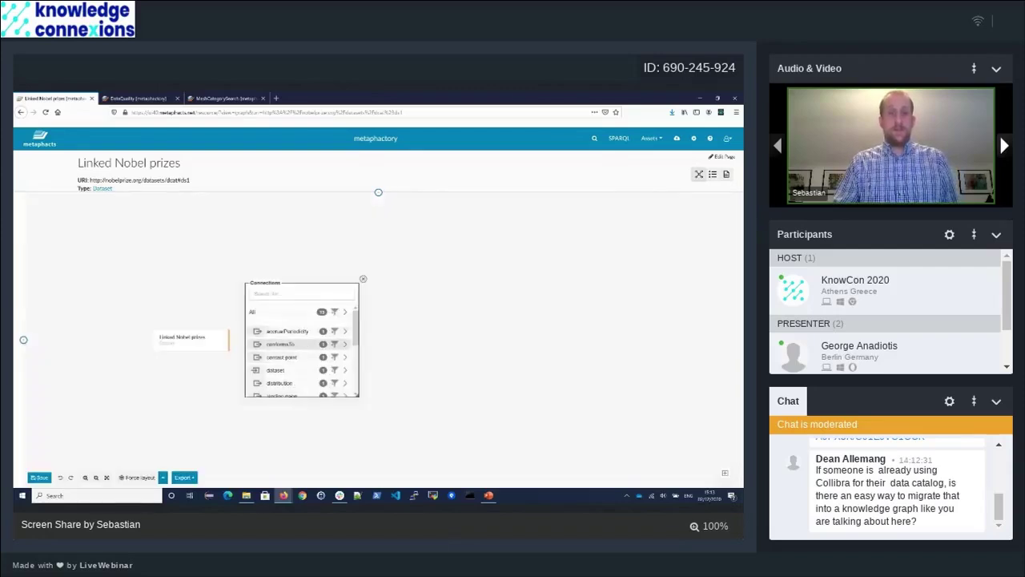
scroll(301, 352, "down", 5)
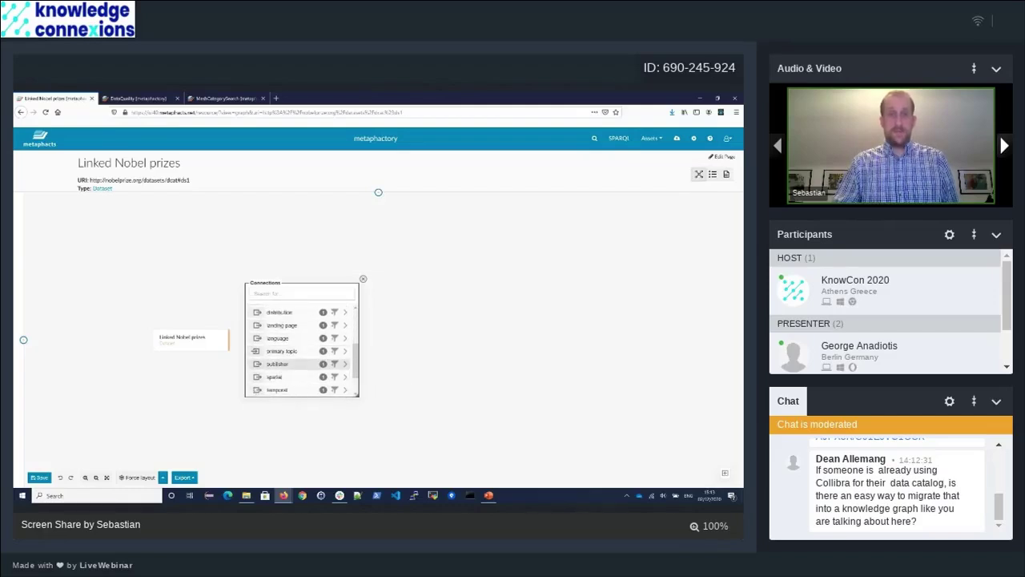
left_click(281, 363)
left_click(341, 388)
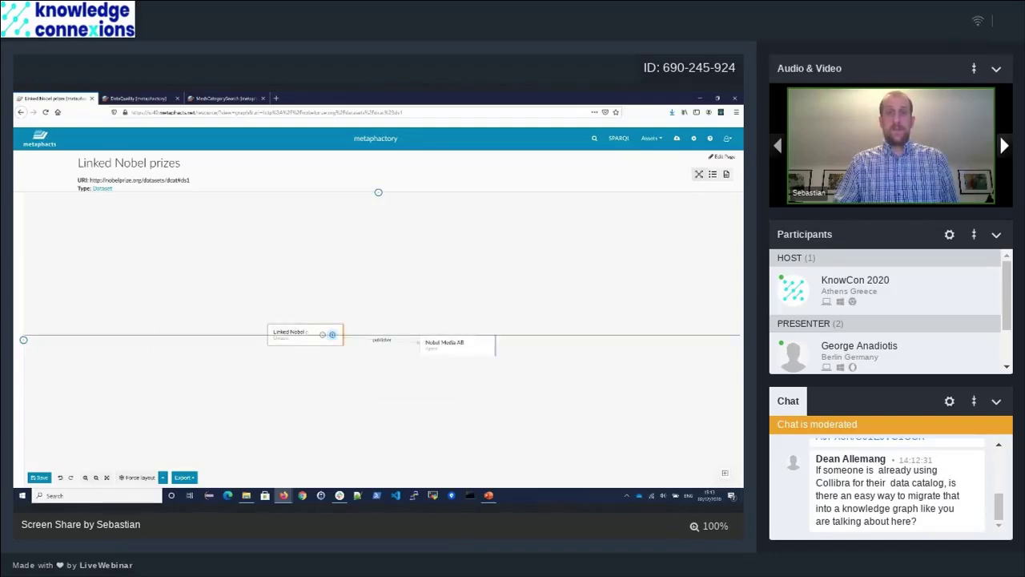
Add the Dataset type node of Linked Nobel prizes to the graph.
left_click(332, 334)
scroll(409, 366, "down", 3)
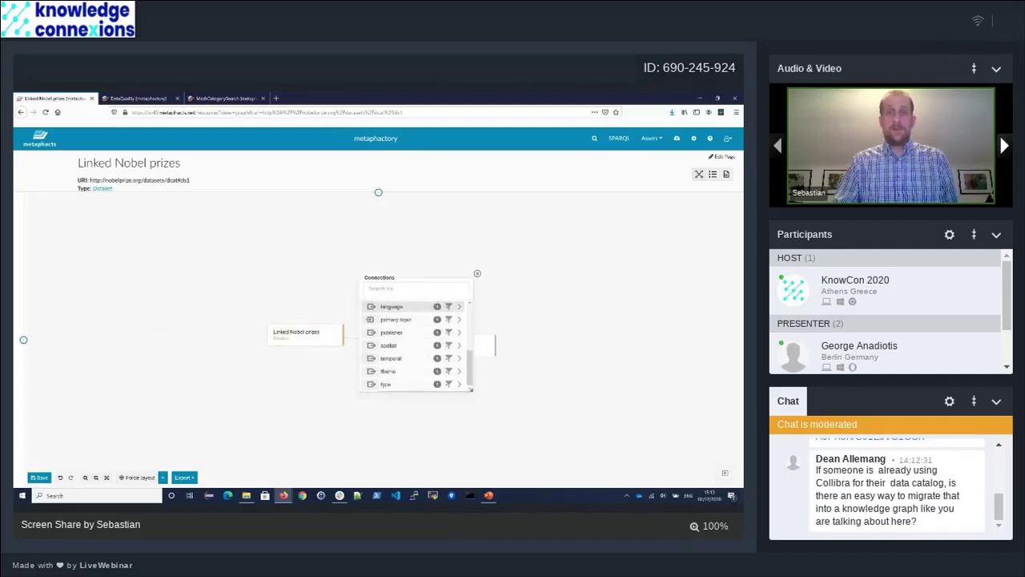
left_click(458, 384)
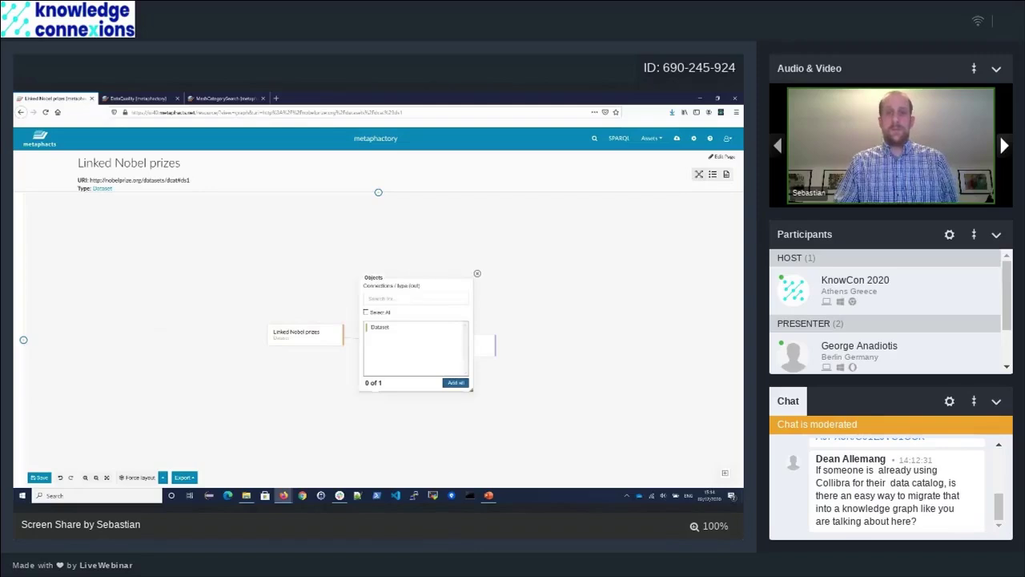
left_click(456, 382)
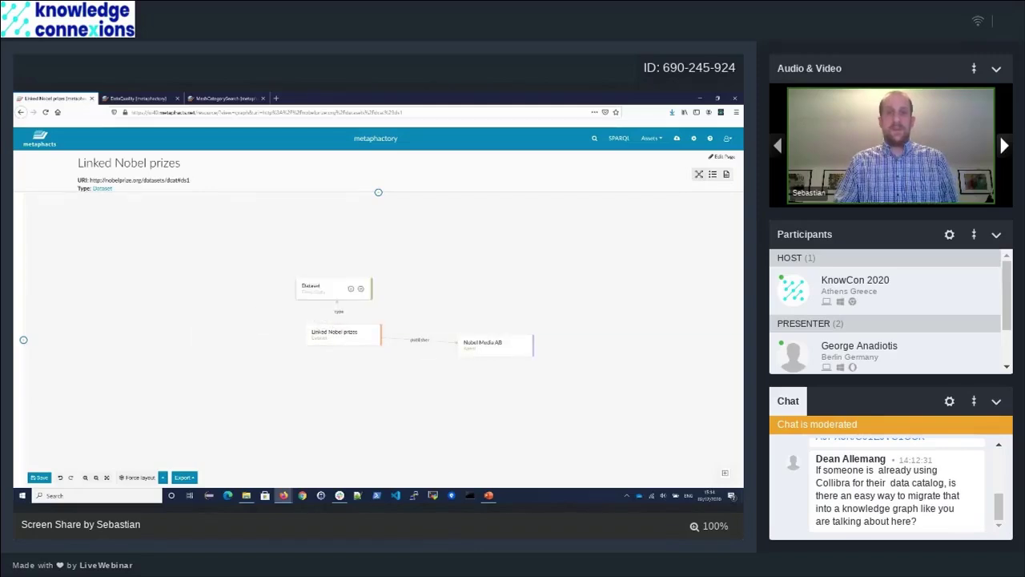
From all datasets of type Dataset, add the Hidrología dataset to the graph.
left_click(371, 283)
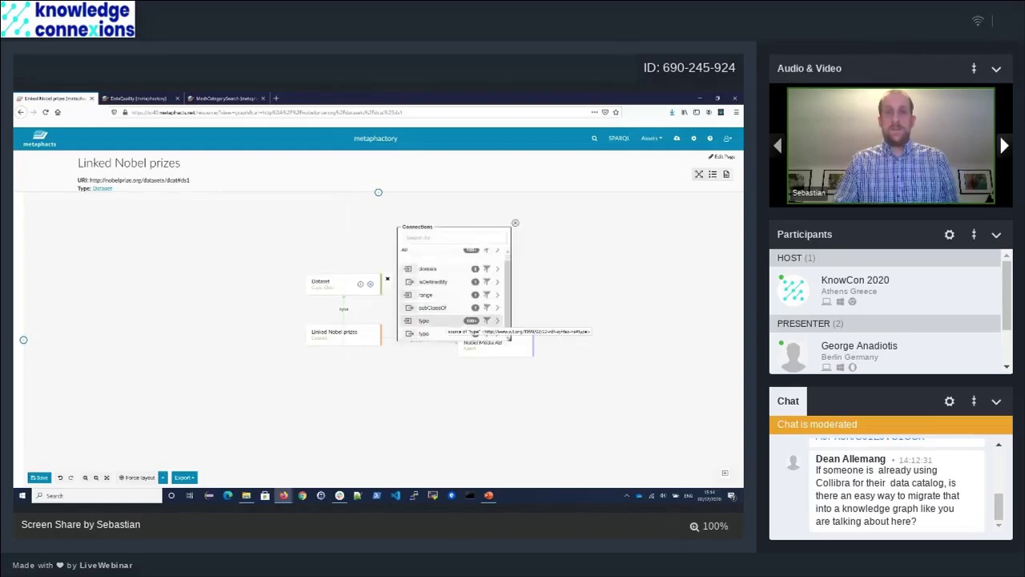
left_click(433, 324)
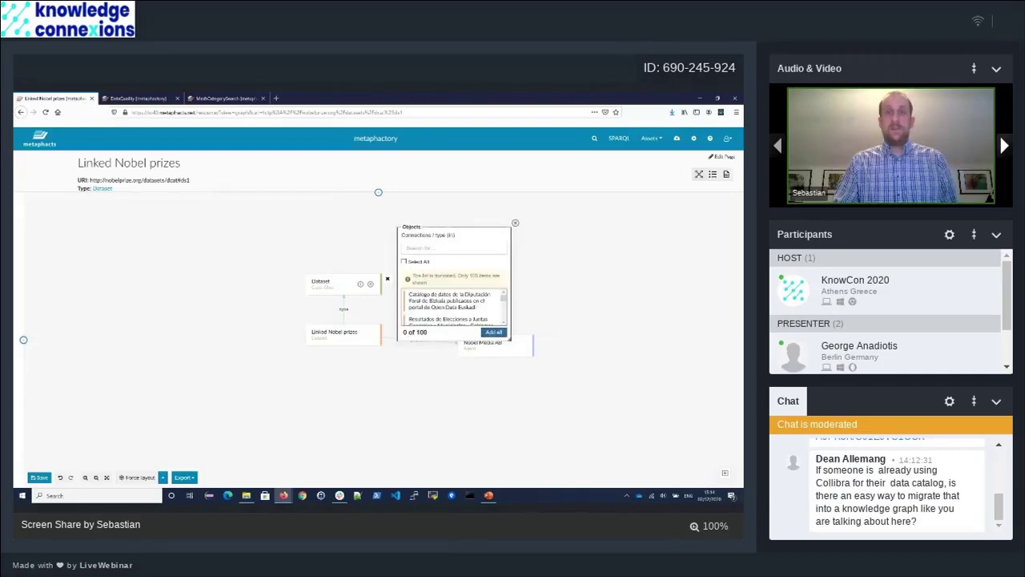
scroll(453, 306, "down", 3)
scroll(452, 306, "down", 2)
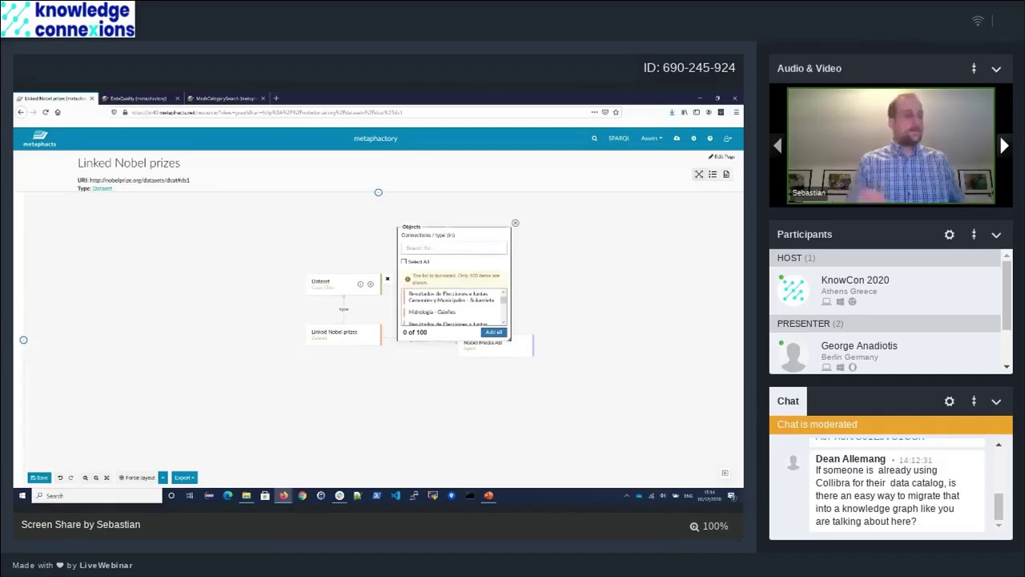
type("test")
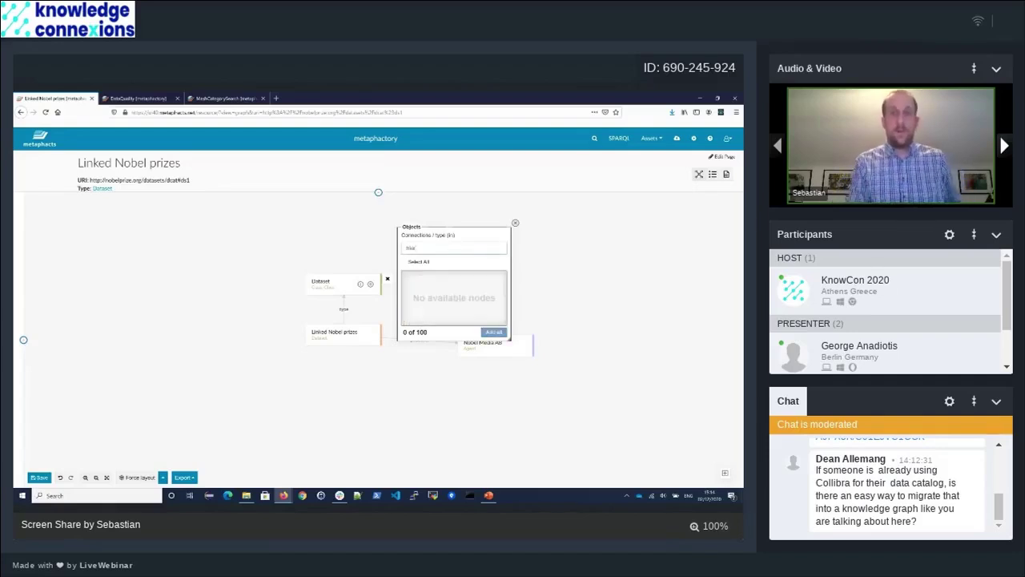
key("BackSpace")
key("BackSpace")
key("BackSpace")
key("BackSpace")
scroll(453, 308, "down", 2)
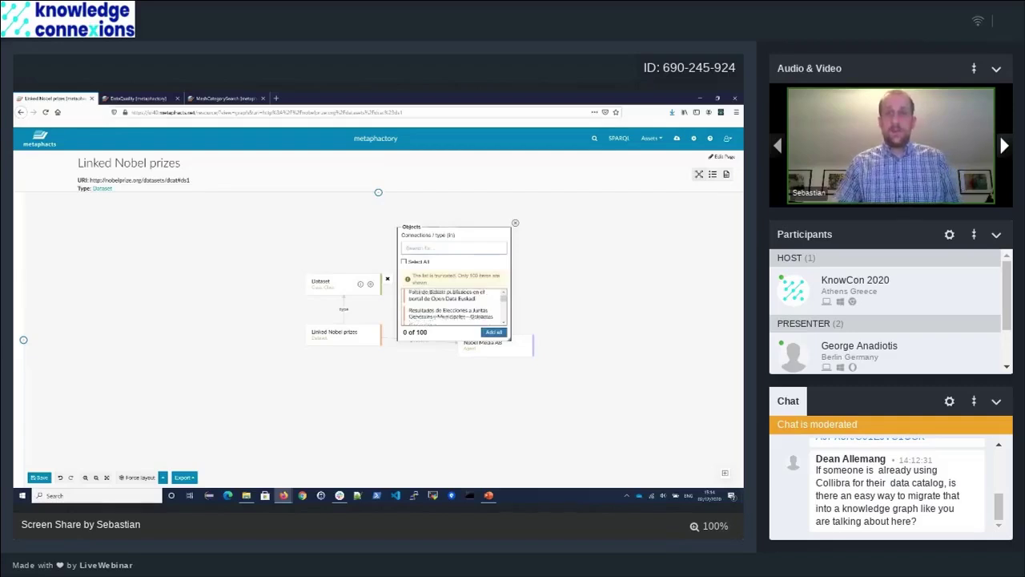
scroll(453, 308, "down", 2)
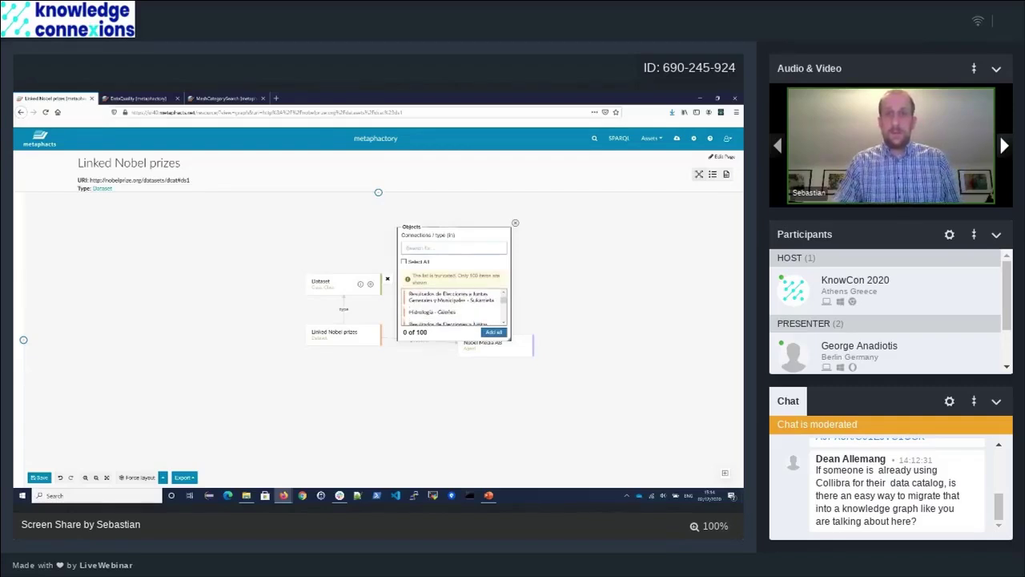
left_click(448, 297)
left_click(487, 332)
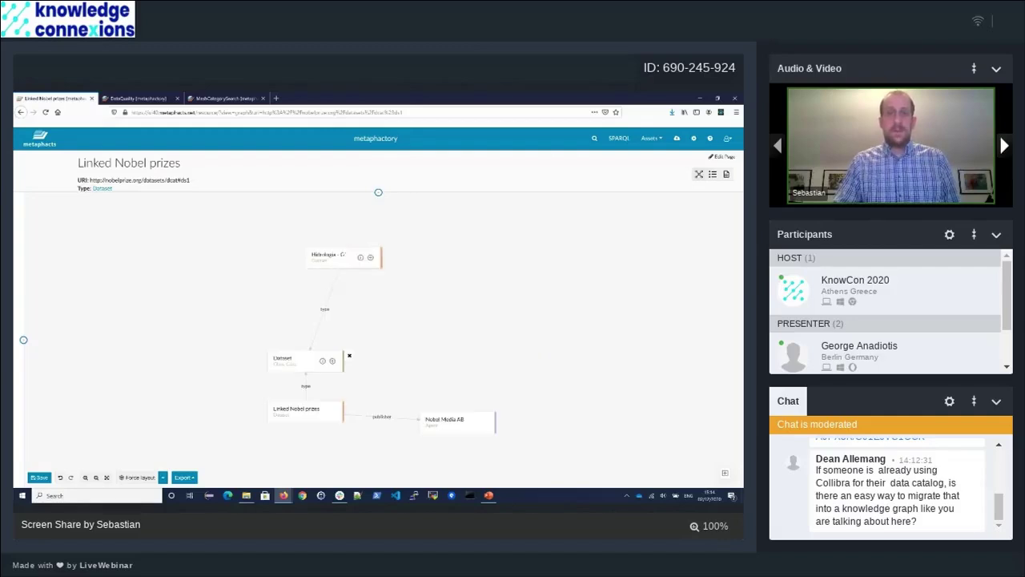
Move the Hidrología - Güeñes node to the lower left, view its details, and follow its Dataset type link.
left_click_drag(332, 280, 173, 411)
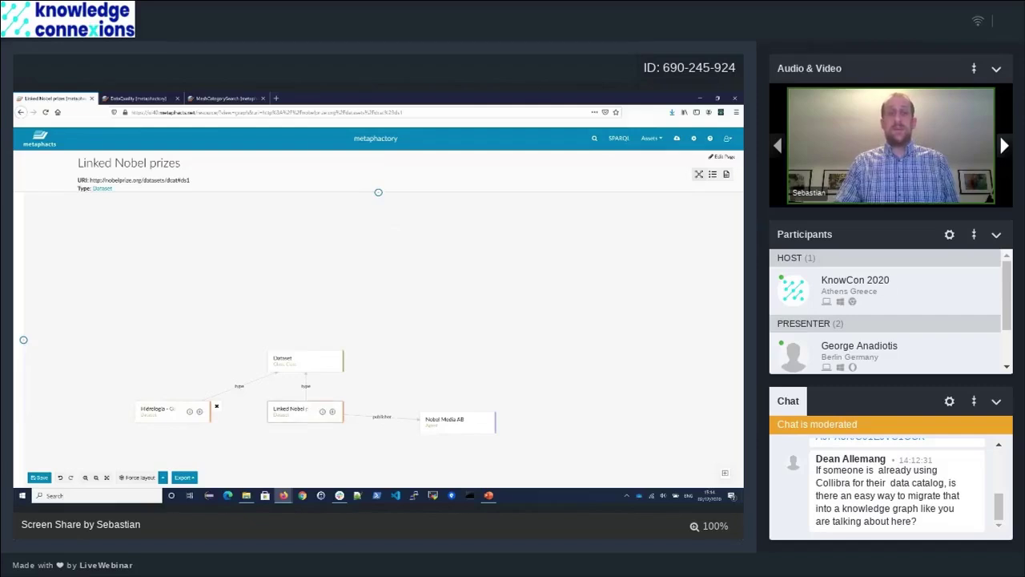
left_click(189, 411)
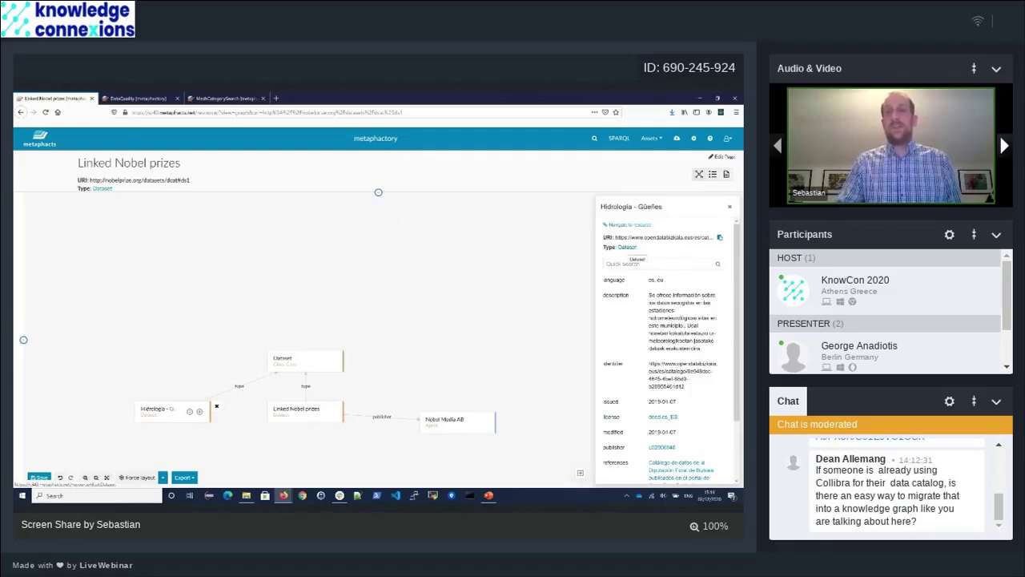
left_click(627, 246)
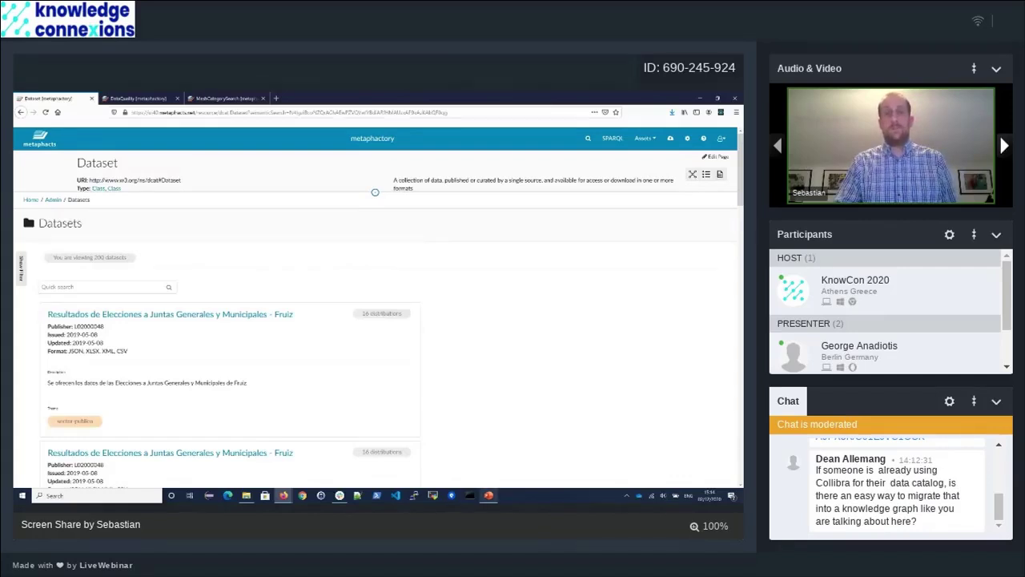
Return to the PowerPoint presentation through its taskbar preview.
mouse_move(488, 495)
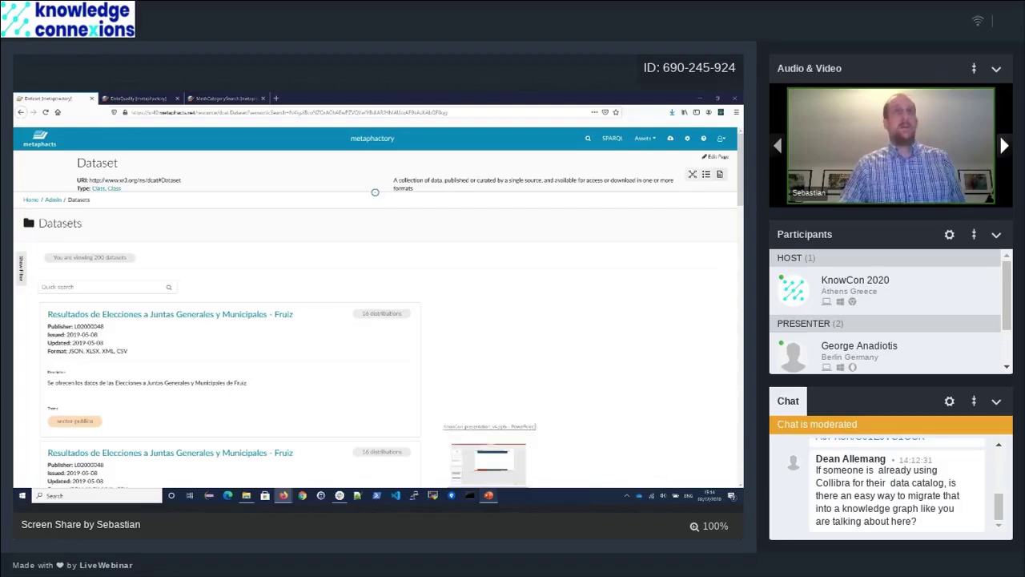
left_click(488, 495)
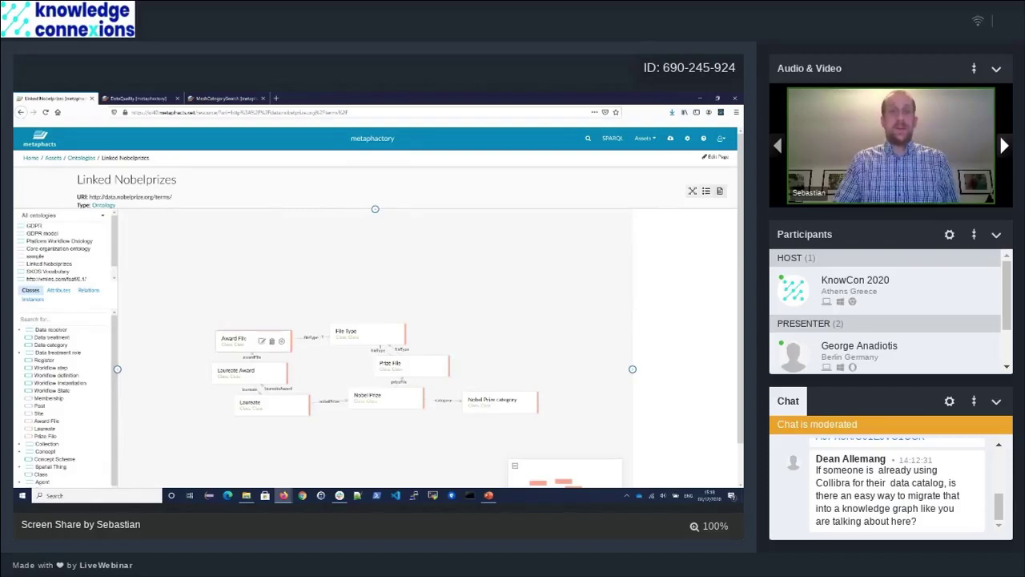
Rearrange the Award File, File Type, Laureate and Nobel Prize nodes, then open Award File's details.
left_click_drag(240, 340, 241, 323)
left_click_drag(346, 331, 408, 335)
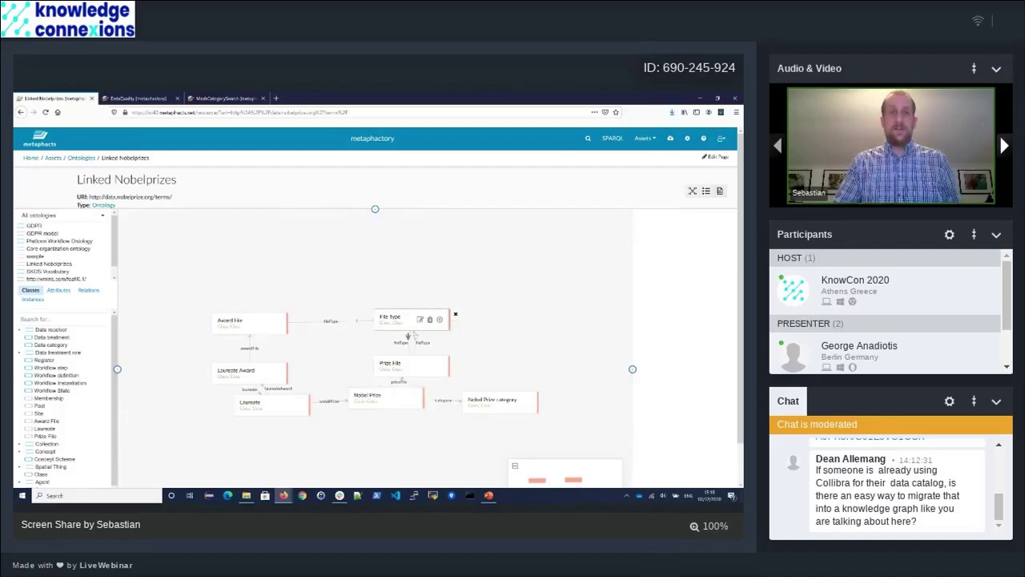
left_click_drag(267, 403, 246, 416)
left_click_drag(377, 398, 392, 419)
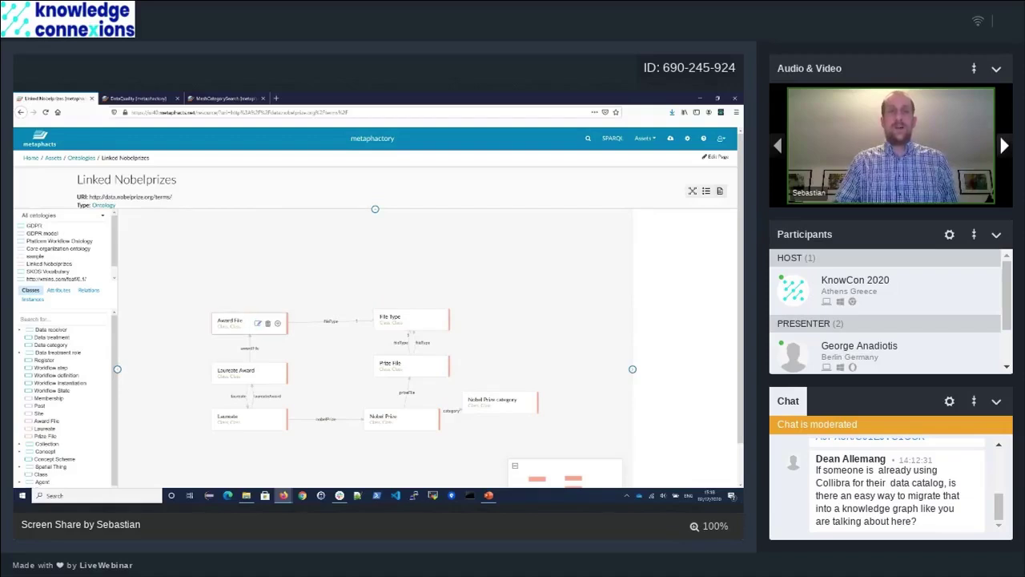
left_click(257, 323)
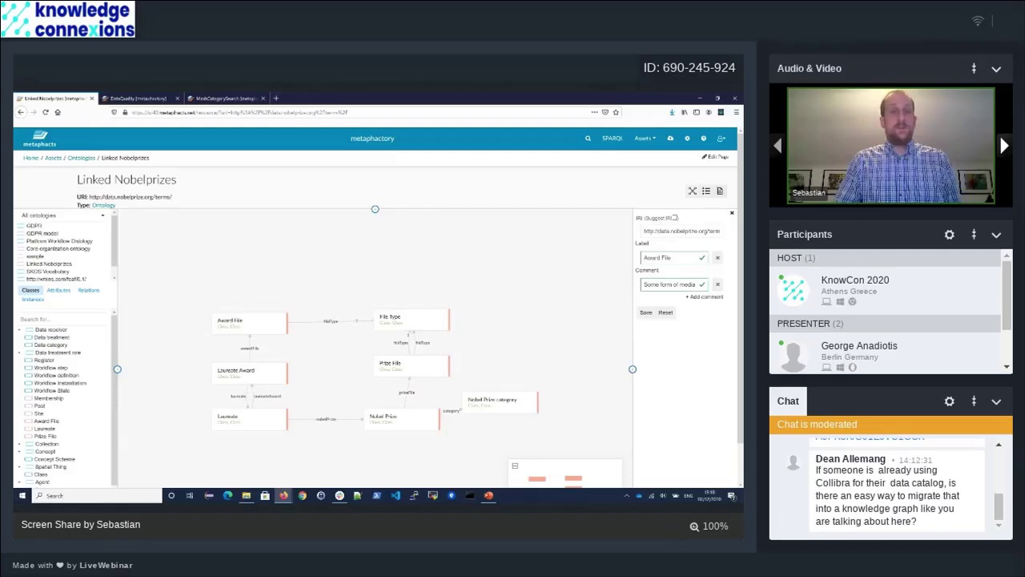
left_click(62, 215)
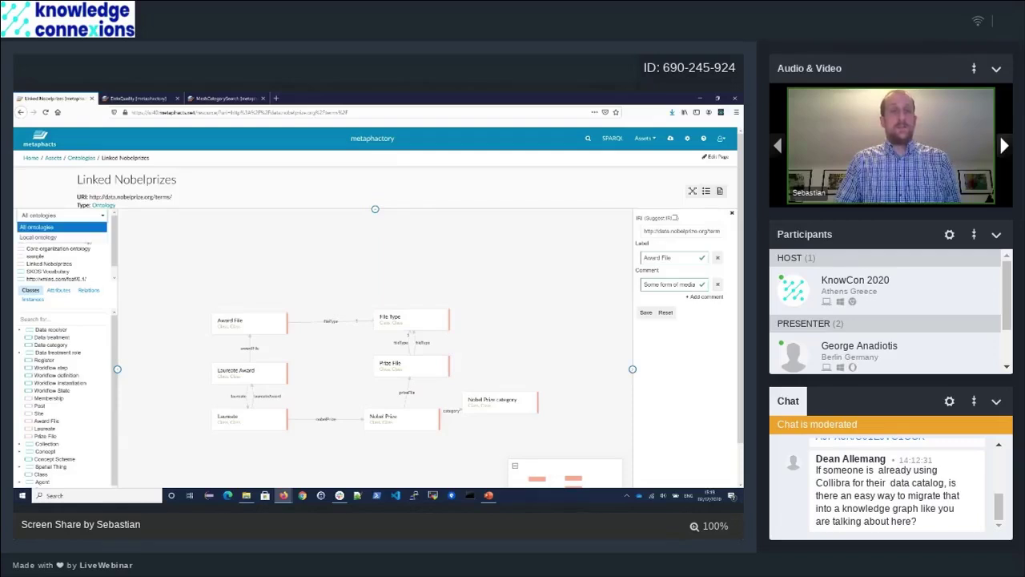
left_click(38, 237)
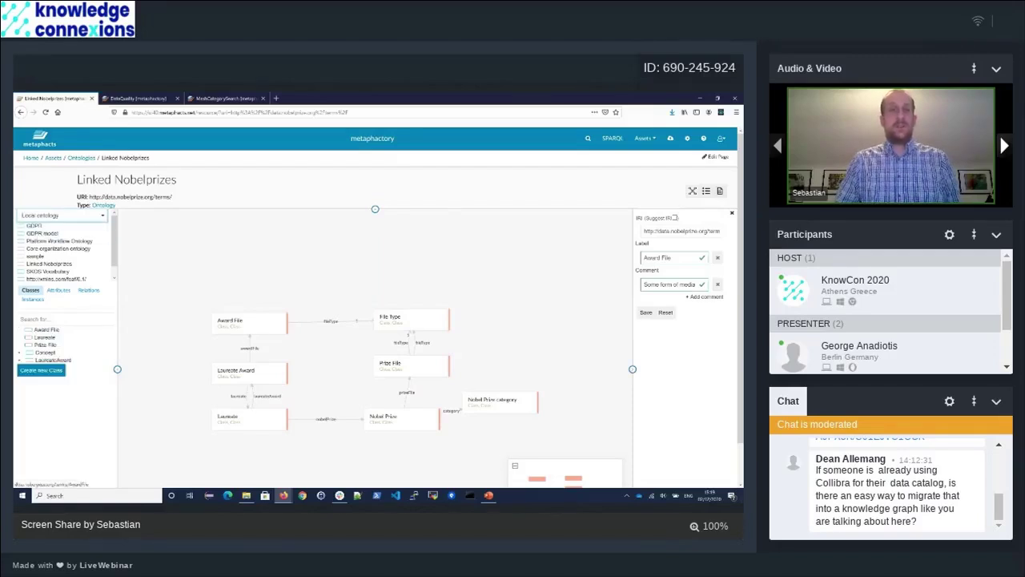
left_click(62, 215)
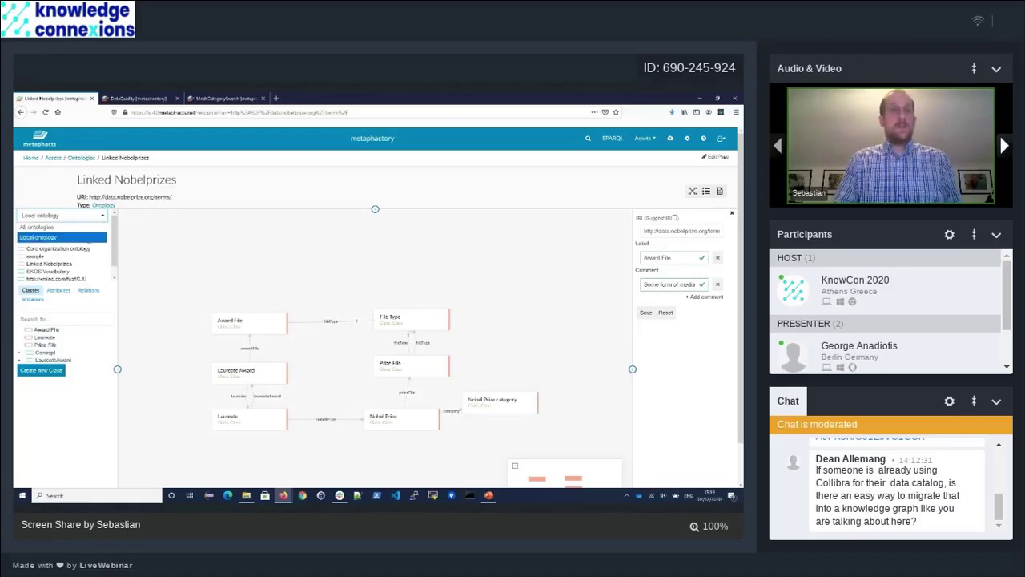
left_click(86, 238)
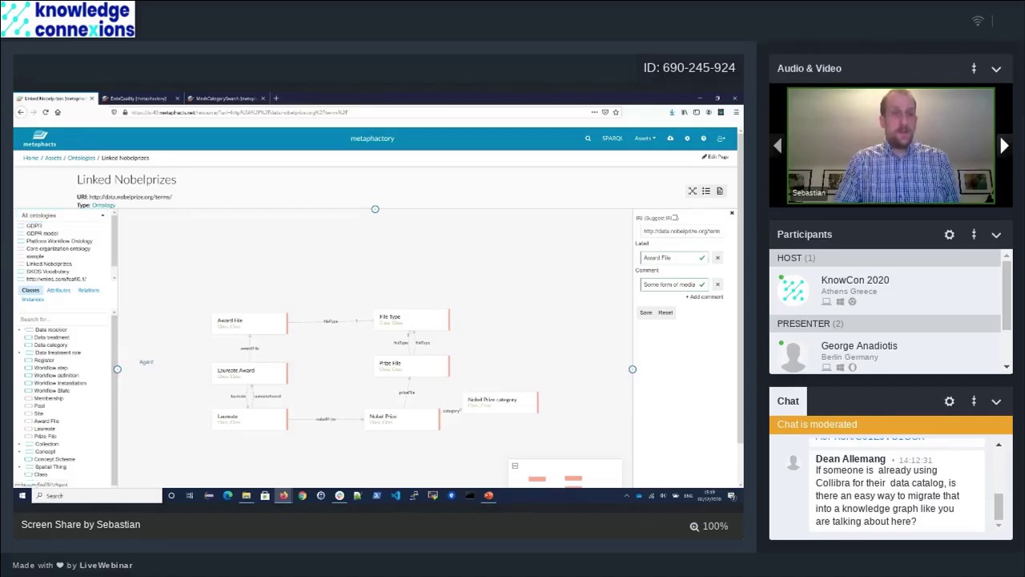
Drag the Agent and Document classes onto the diagram canvas.
left_click_drag(42, 481, 222, 278)
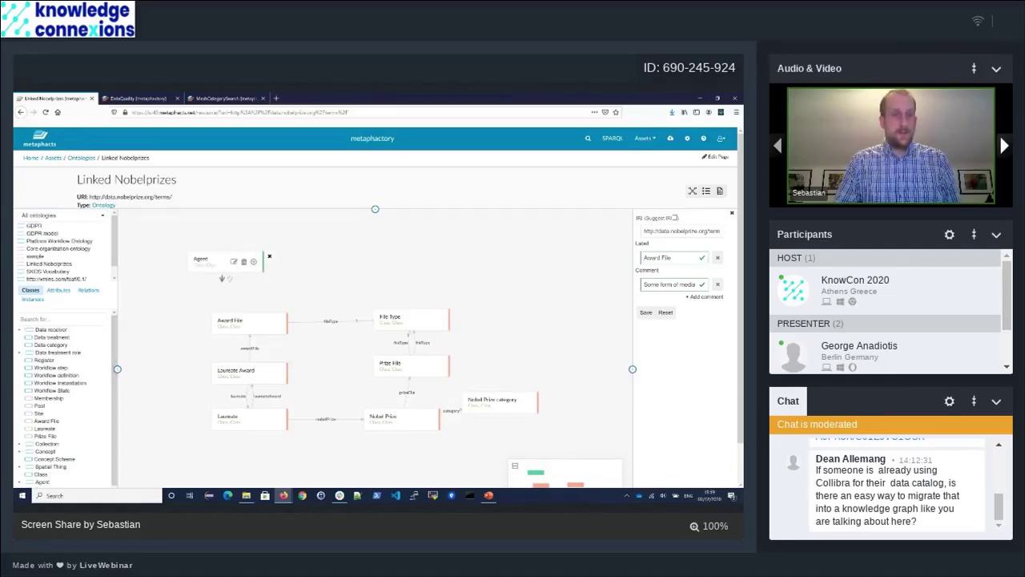
scroll(56, 397, "down", 2)
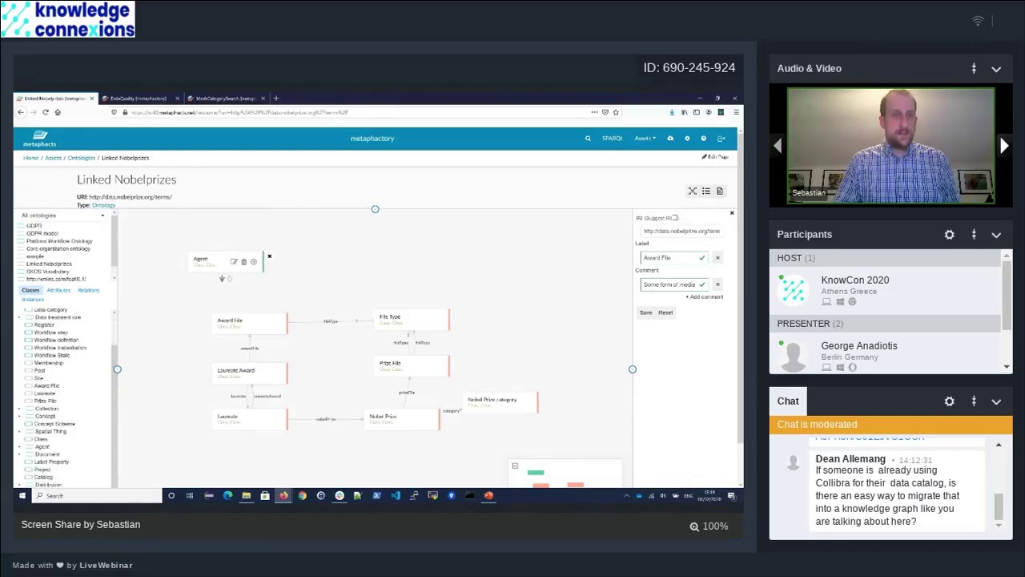
left_click_drag(46, 453, 387, 240)
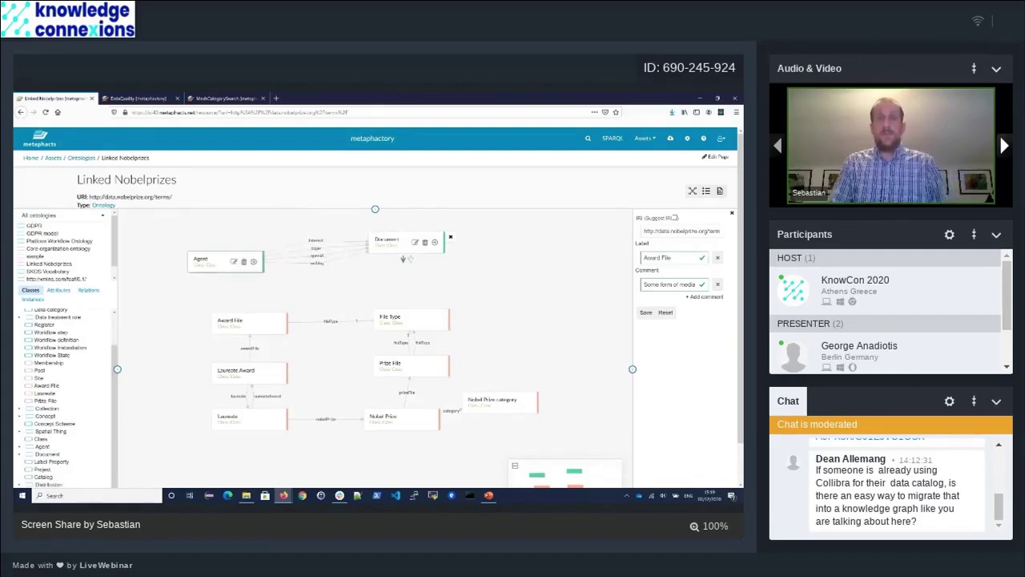
Make Award File a subclass of Document and Laureate a subclass of Agent, then save.
mouse_move(249, 324)
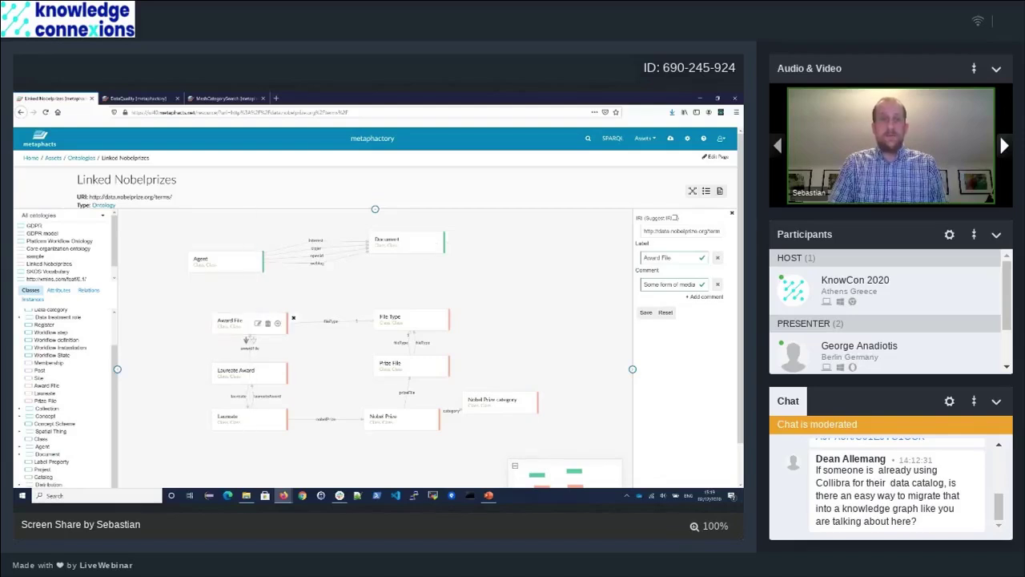
left_click_drag(246, 340, 391, 247)
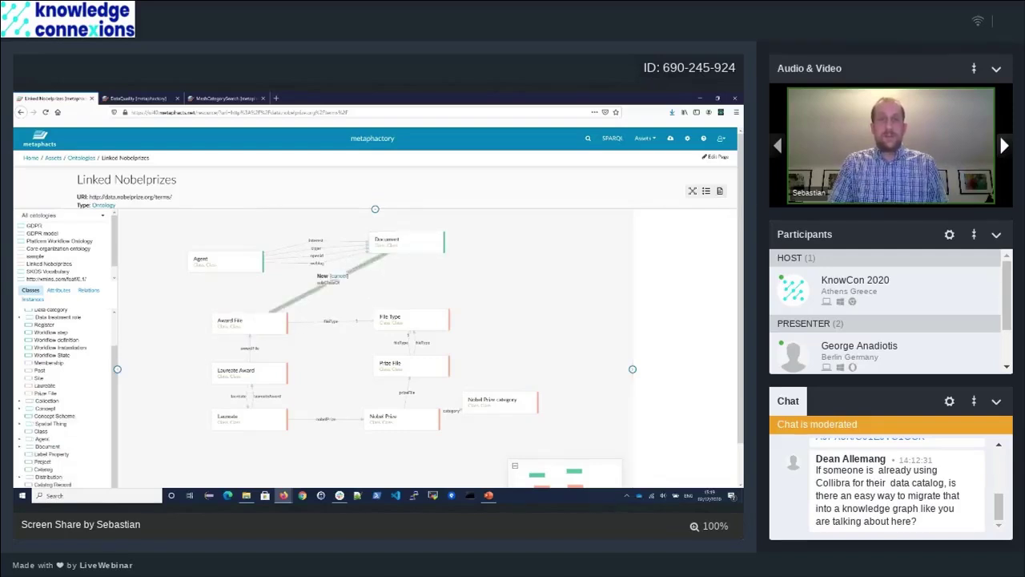
mouse_move(258, 420)
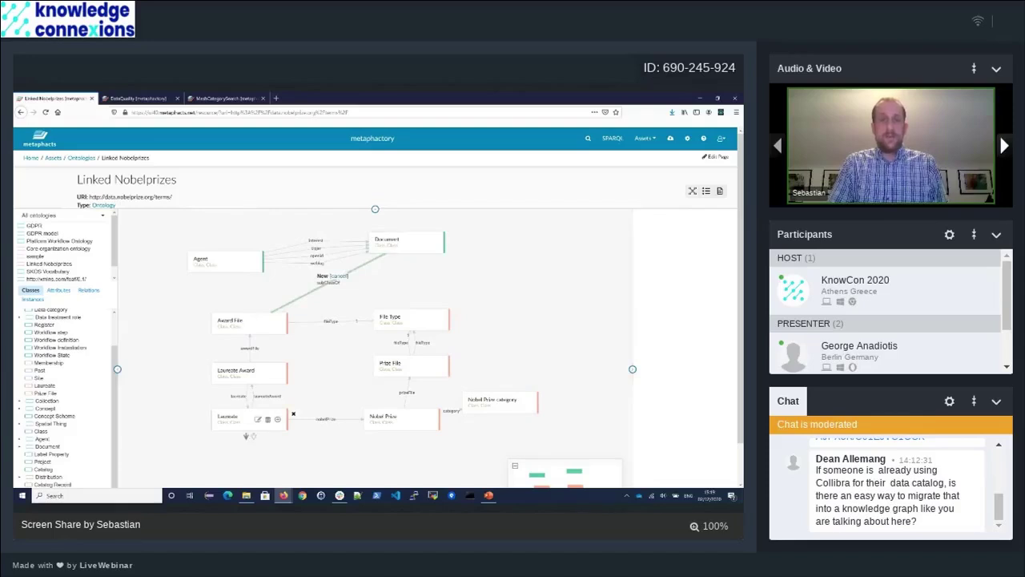
left_click_drag(246, 436, 217, 266)
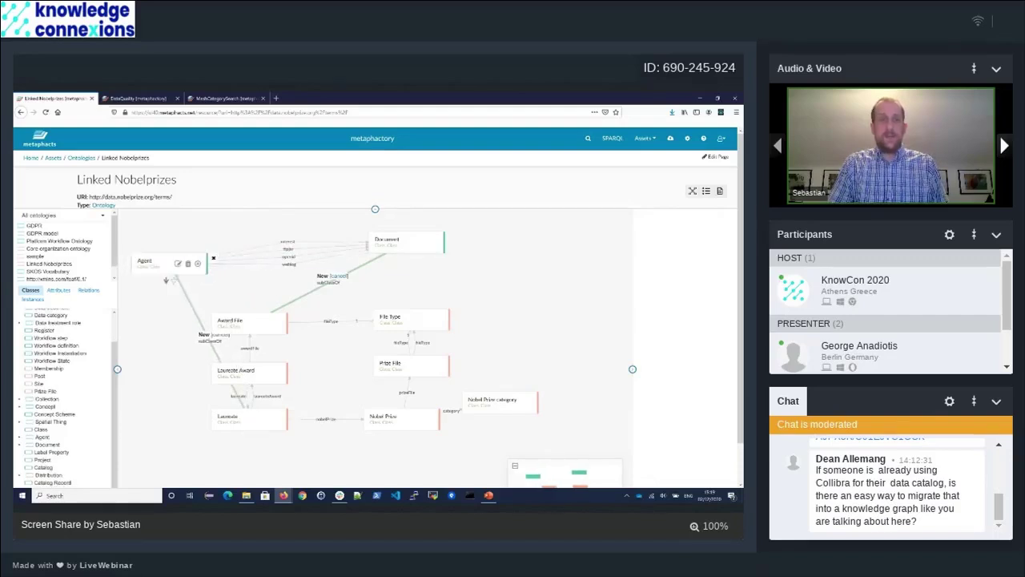
scroll(166, 238, "down", 1)
left_click(153, 477)
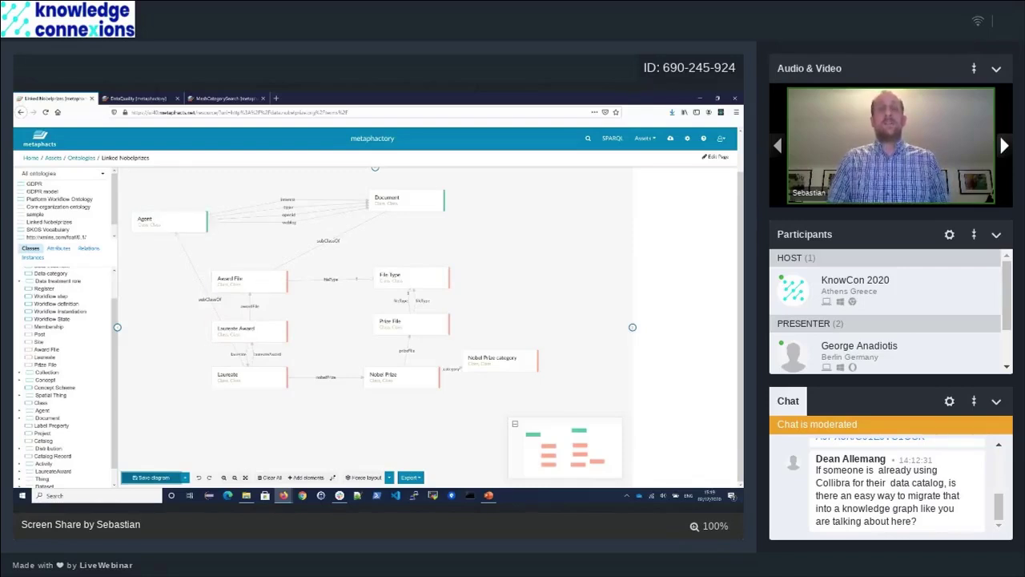
Go back to the Ontologies list and scroll down to Linked Nobelprizes.
left_click(81, 158)
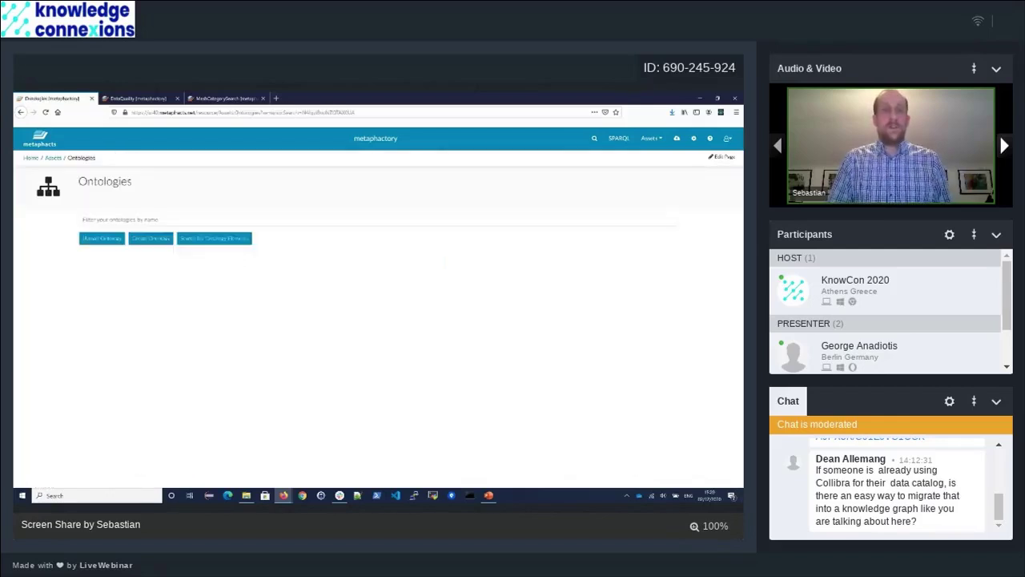
scroll(417, 329, "down", 5)
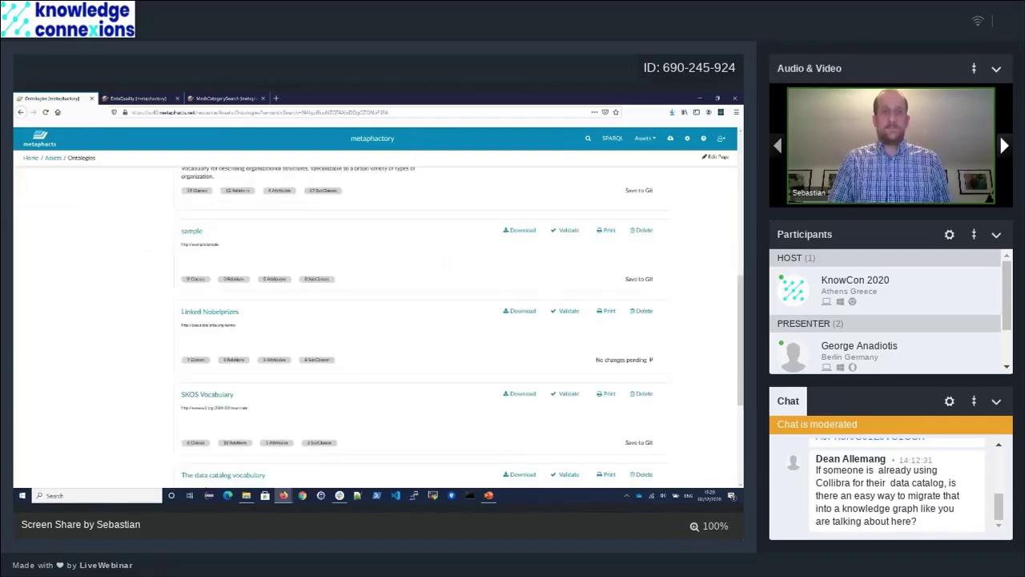
scroll(417, 329, "down", 1)
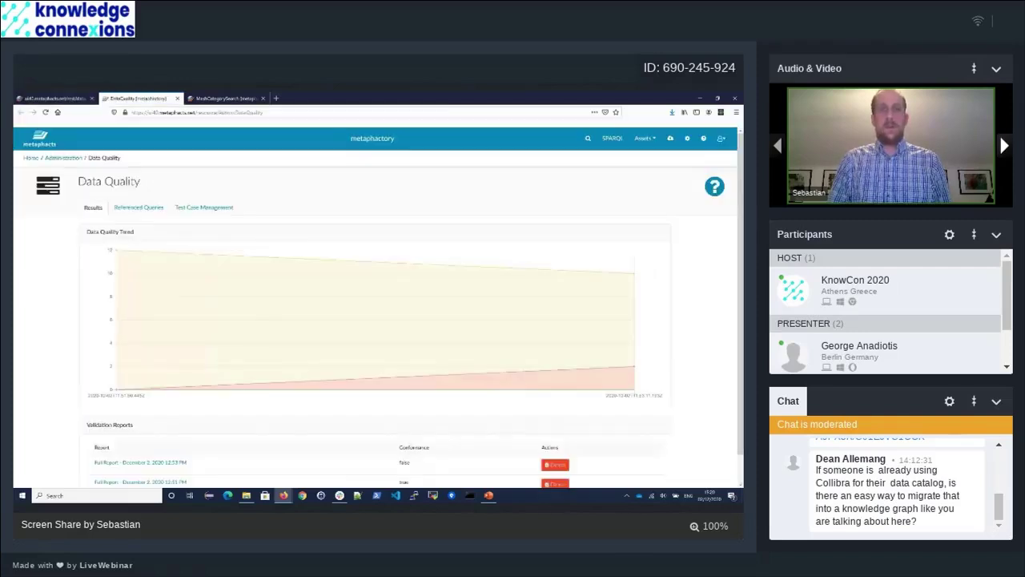
Reload the Data Quality page and scroll down to the Validation Reports table.
key("ctrl+l")
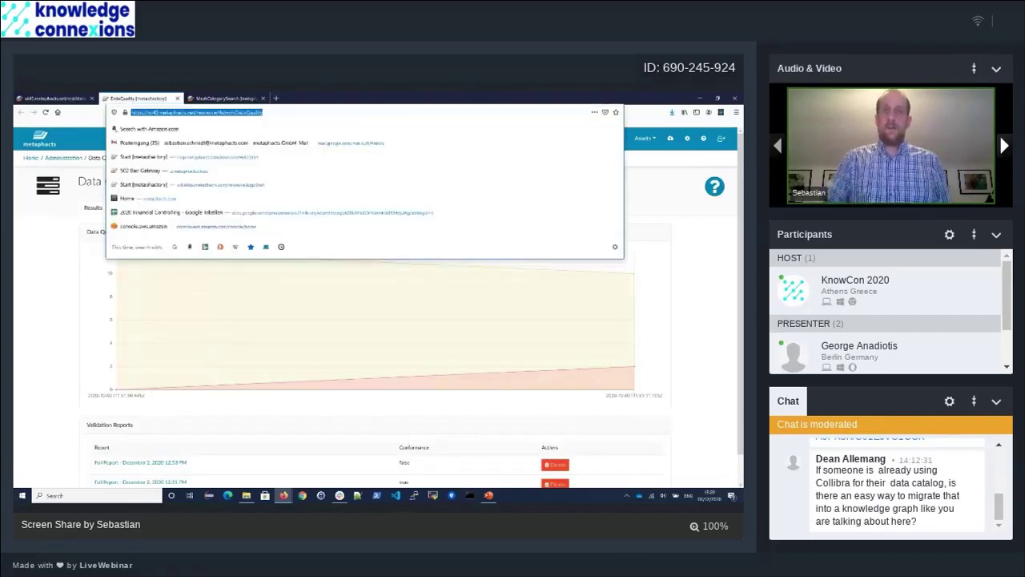
key("Return")
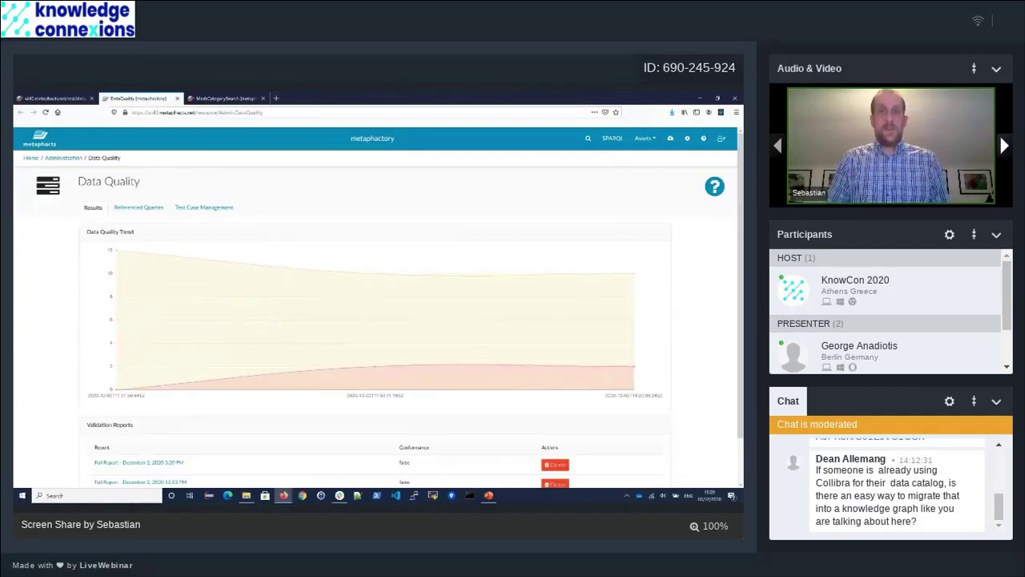
scroll(376, 320, "down", 1)
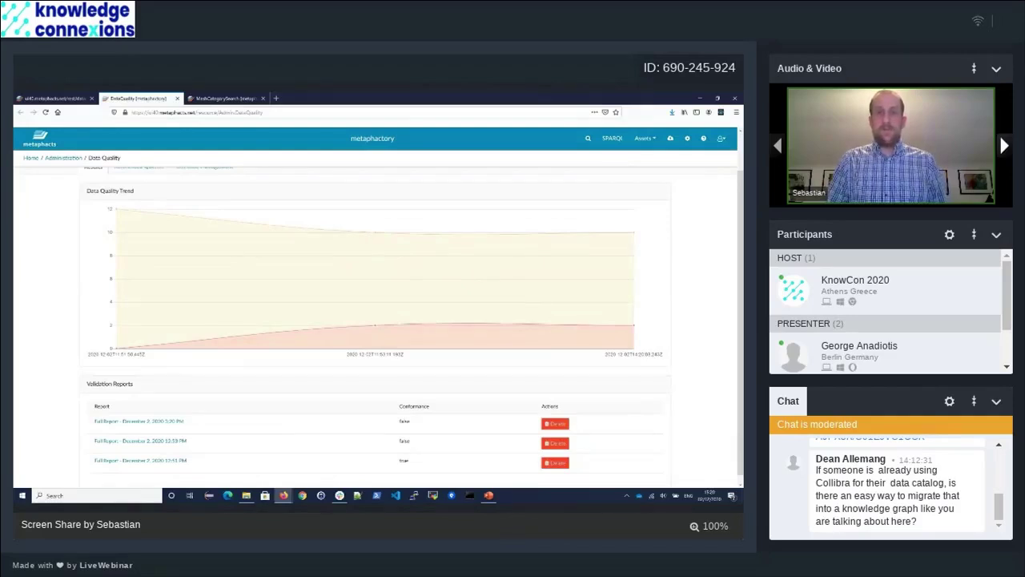
mouse_move(633, 325)
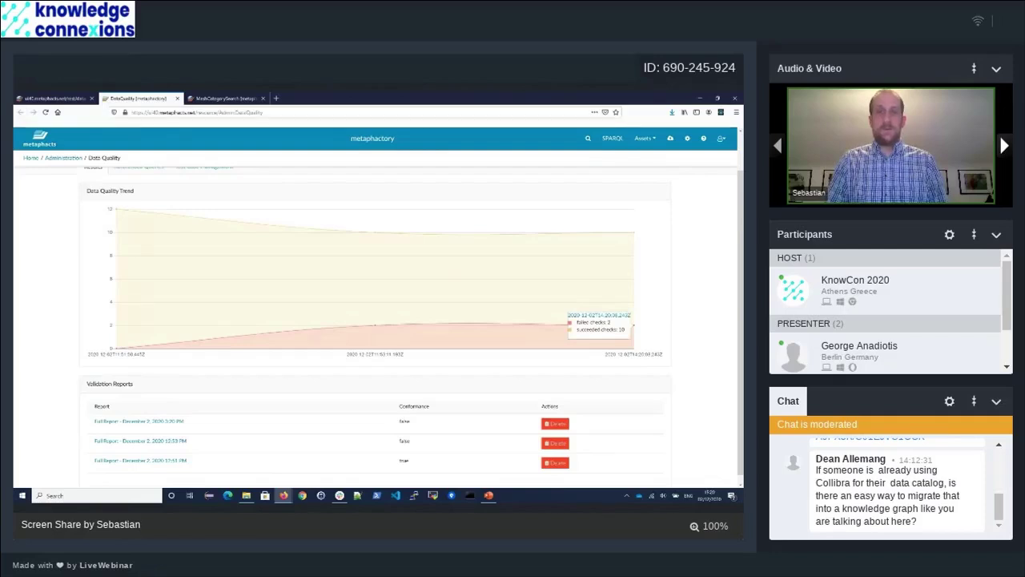
scroll(374, 320, "down", 1)
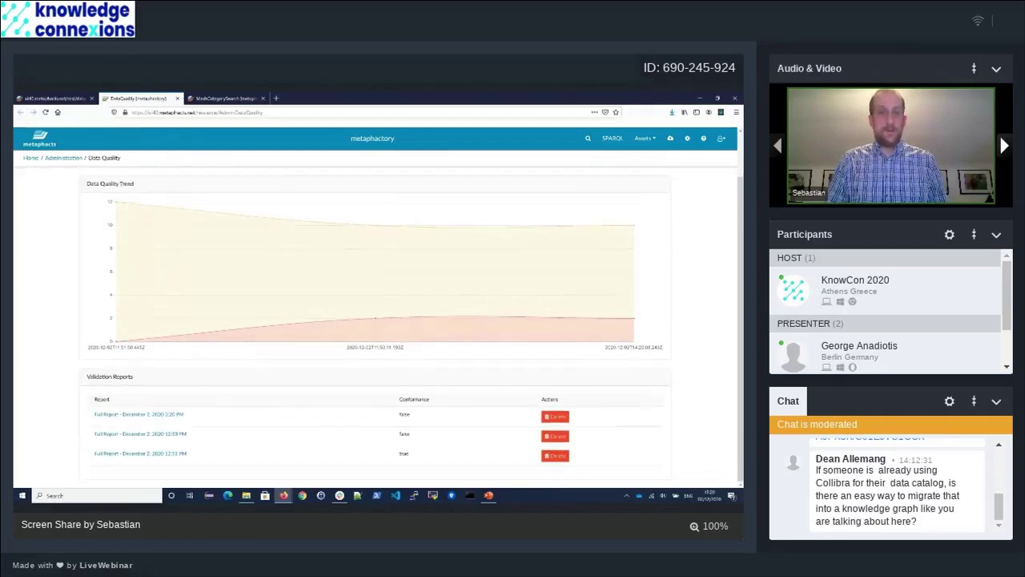
Open a full validation report, then the summary of its failed fileType cardinality check.
left_click(138, 414)
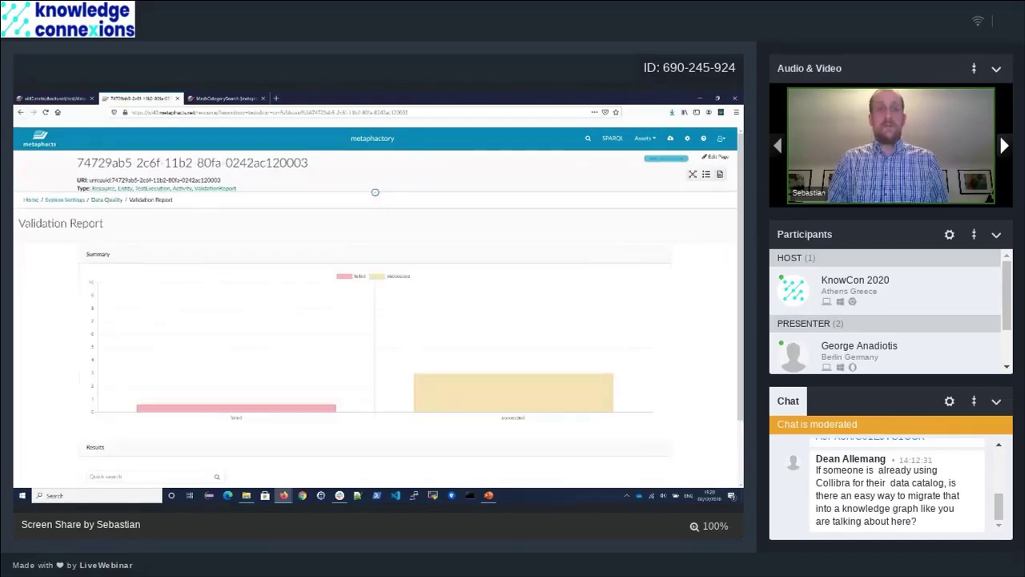
scroll(375, 192, "down", 3)
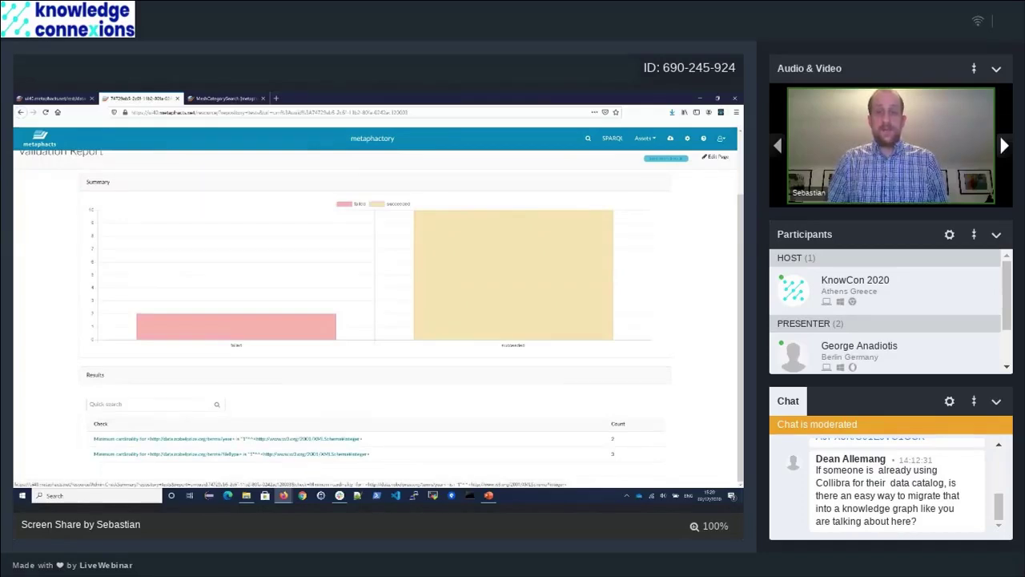
left_click(312, 454)
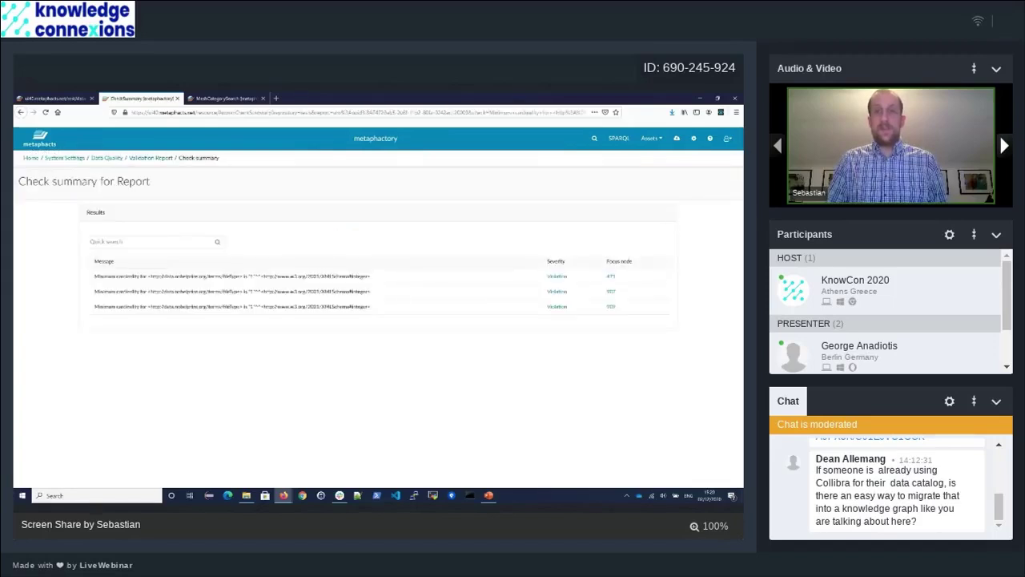
Open the page for focus node 471, the Prize File that failed the check.
left_click(611, 276)
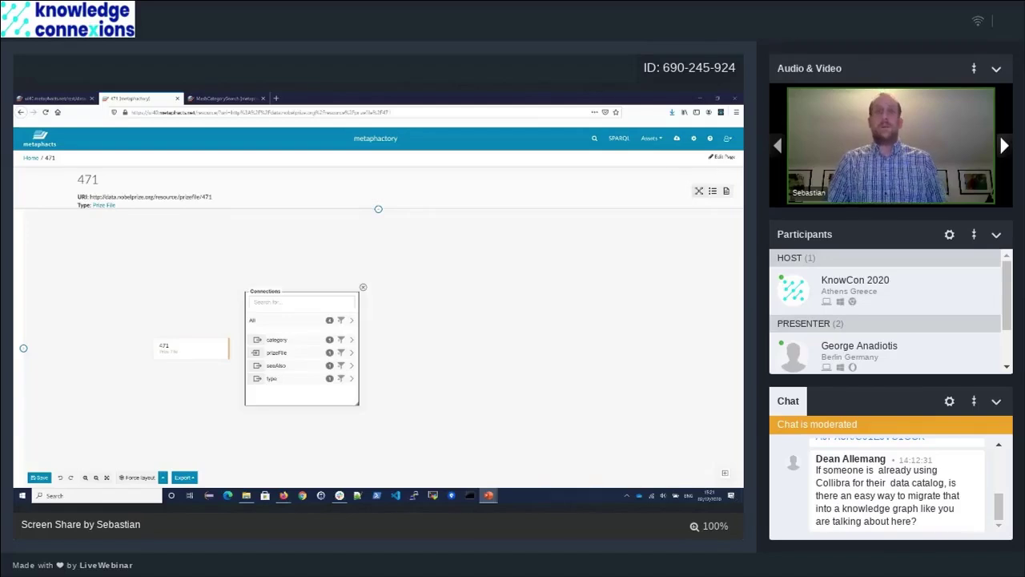
Switch to the presentation to show the BioData example slide.
key("alt+Tab")
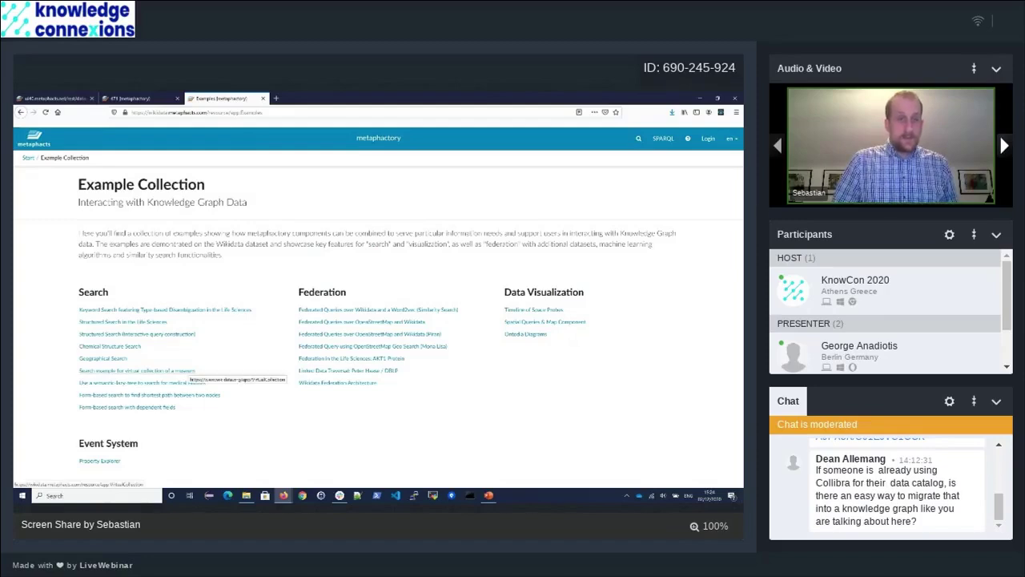
Open the semantic-lazy-tree medical entities example and search it for 'ebola'.
left_click(172, 382)
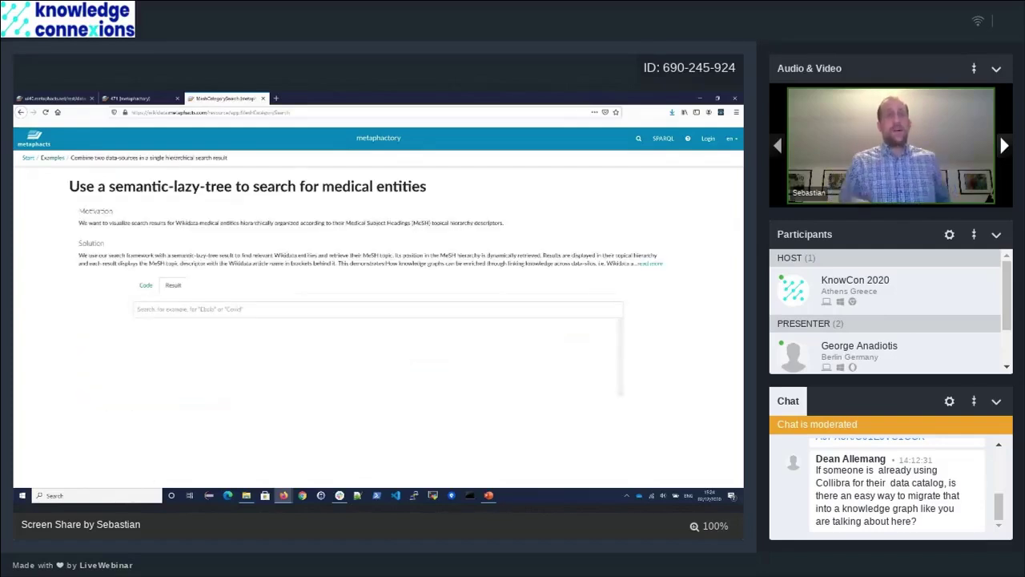
type("ebola")
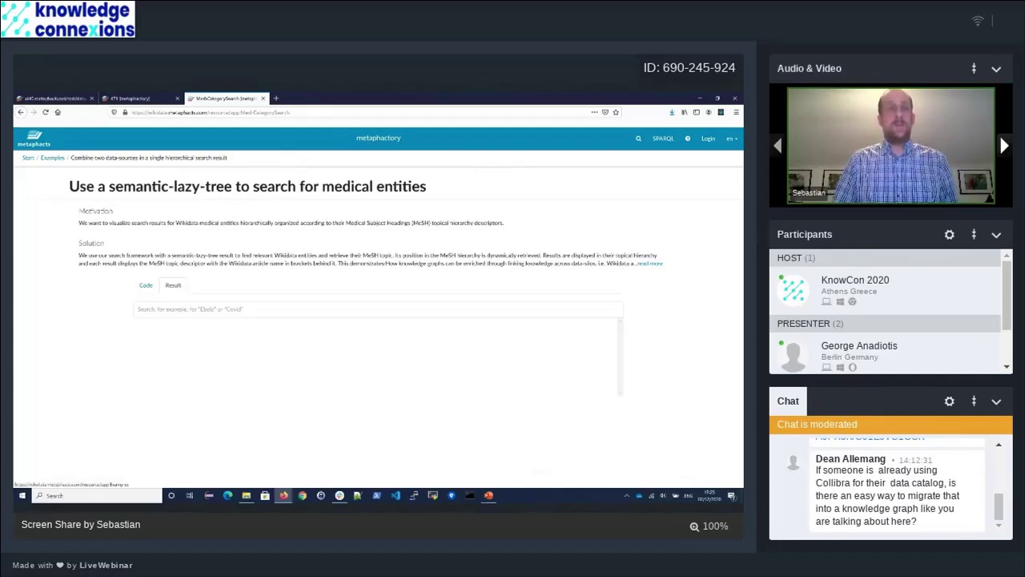
Start a Structured Search for a Person related to an Organization by employer.
left_click(52, 158)
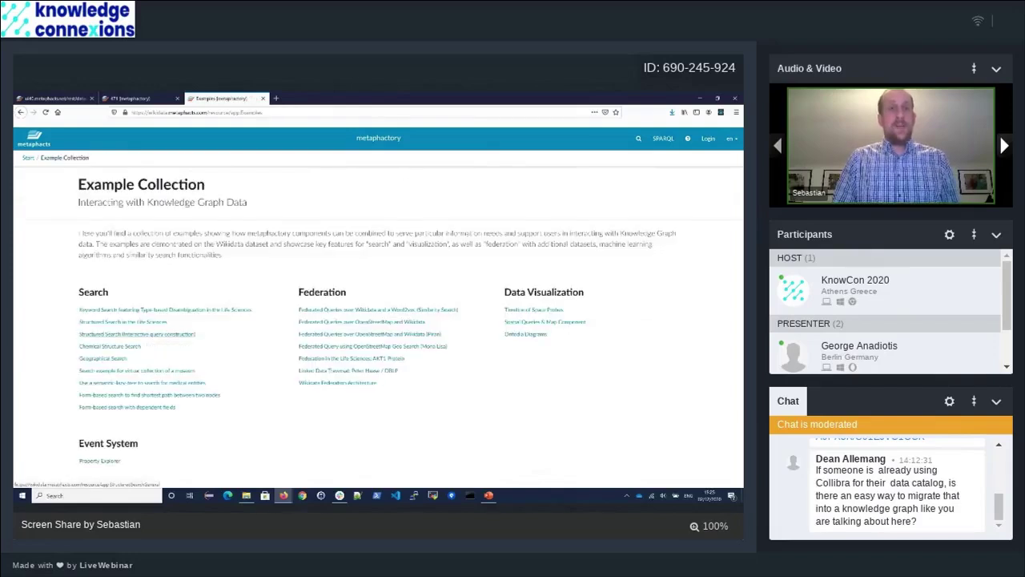
left_click(137, 334)
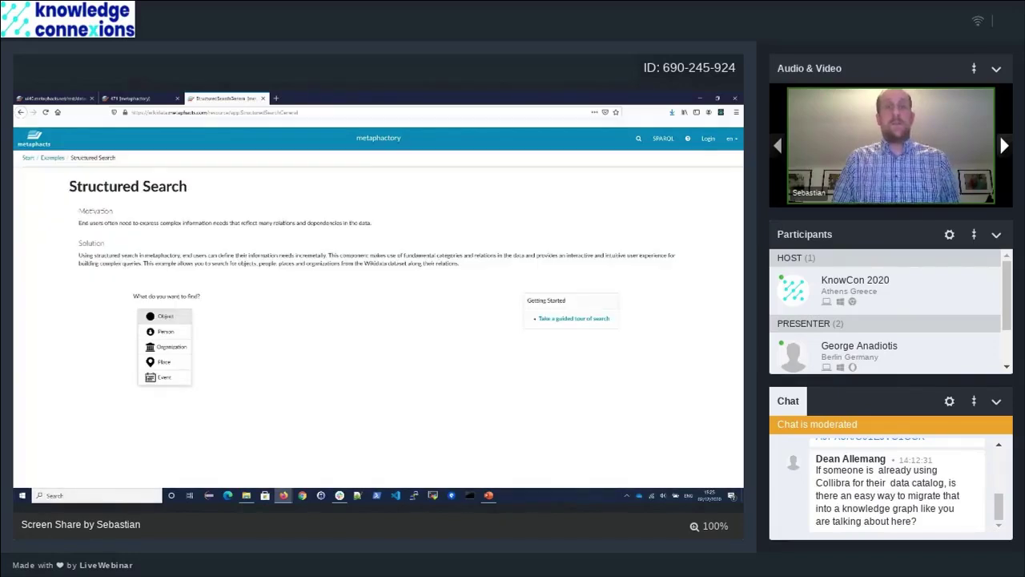
left_click(165, 331)
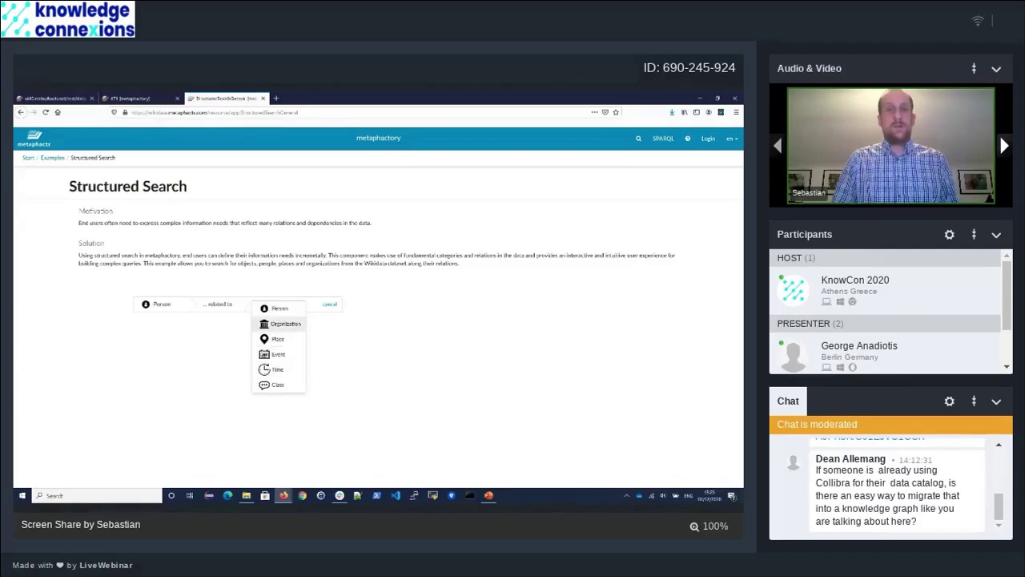
left_click(282, 324)
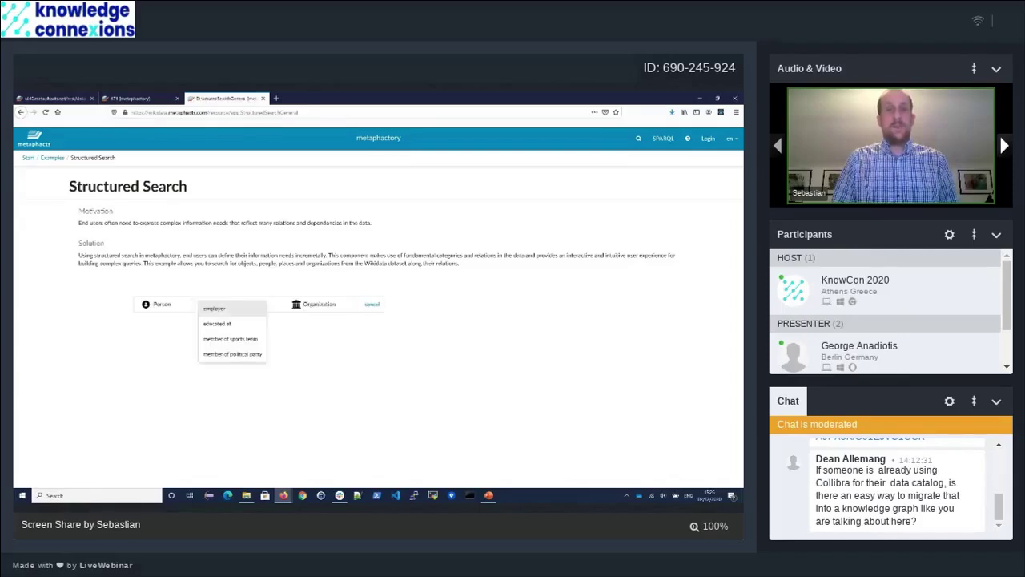
left_click(215, 309)
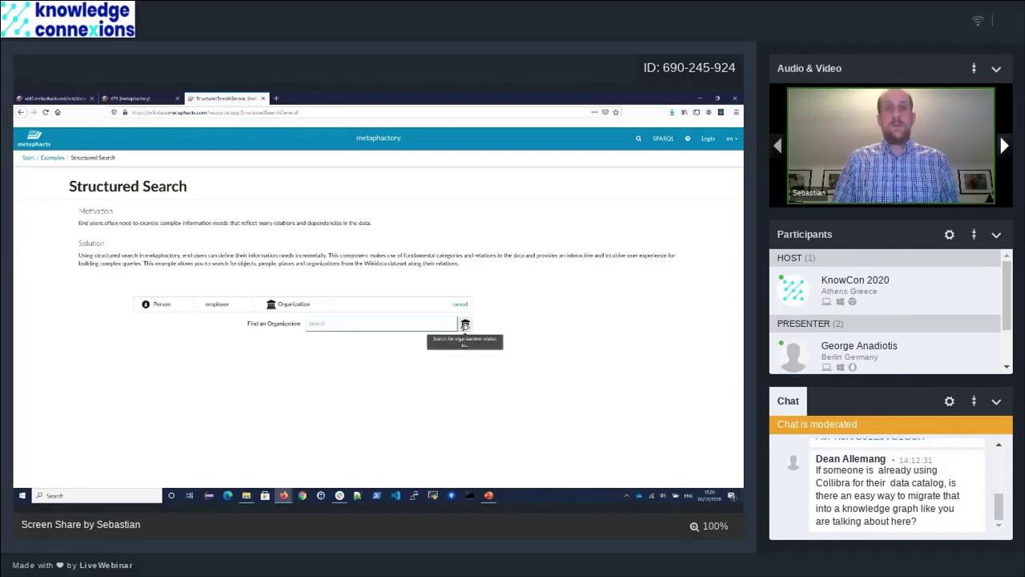
Constrain the employer organization by headquarters location, searching places for 'london'.
left_click(465, 325)
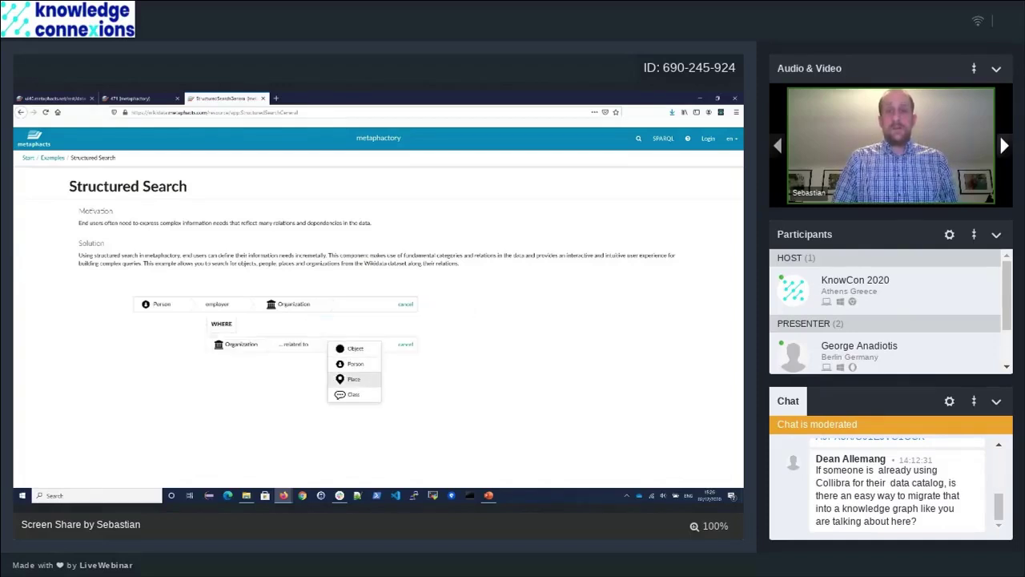
left_click(353, 379)
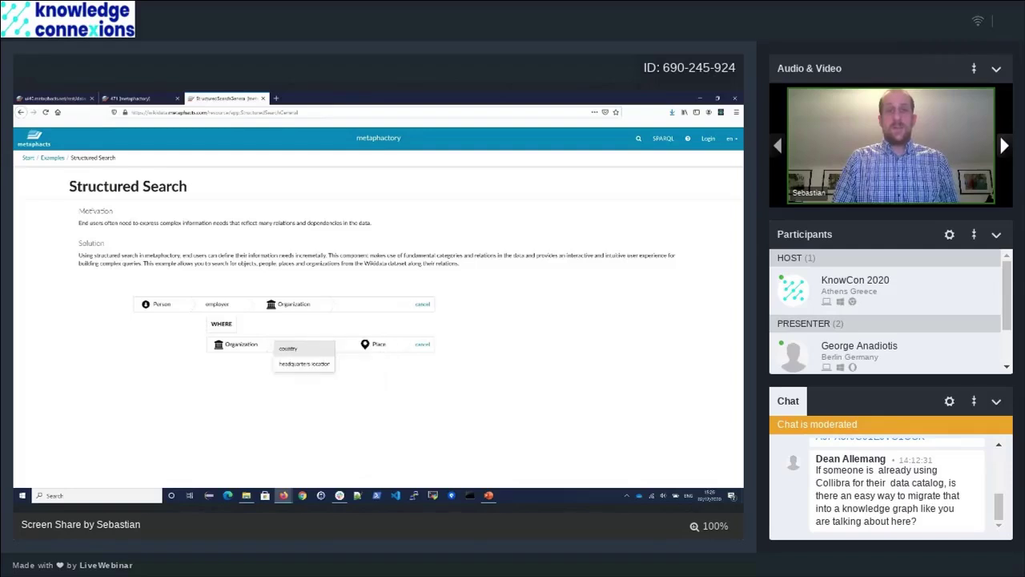
left_click(304, 364)
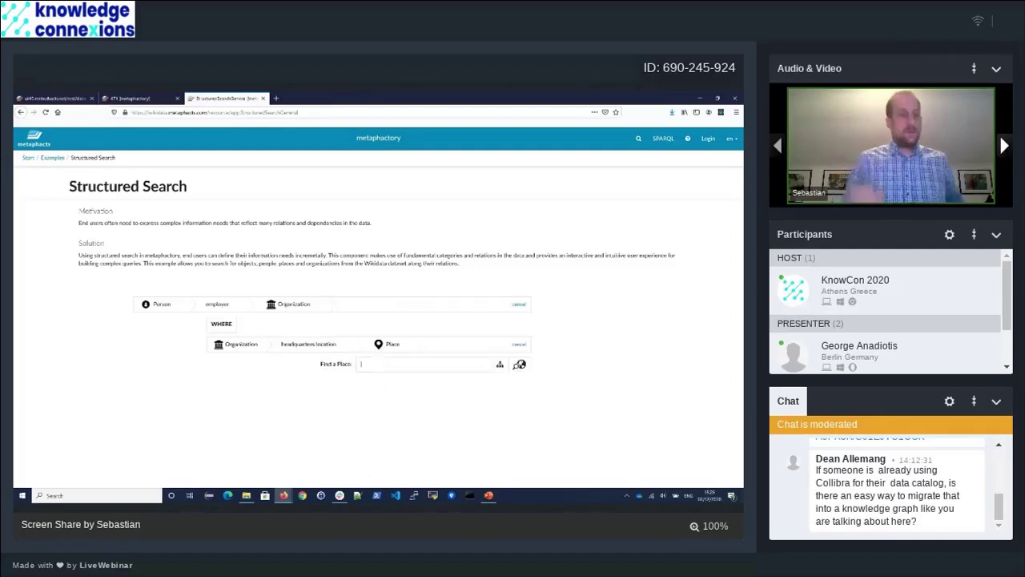
left_click(424, 364)
type("london")
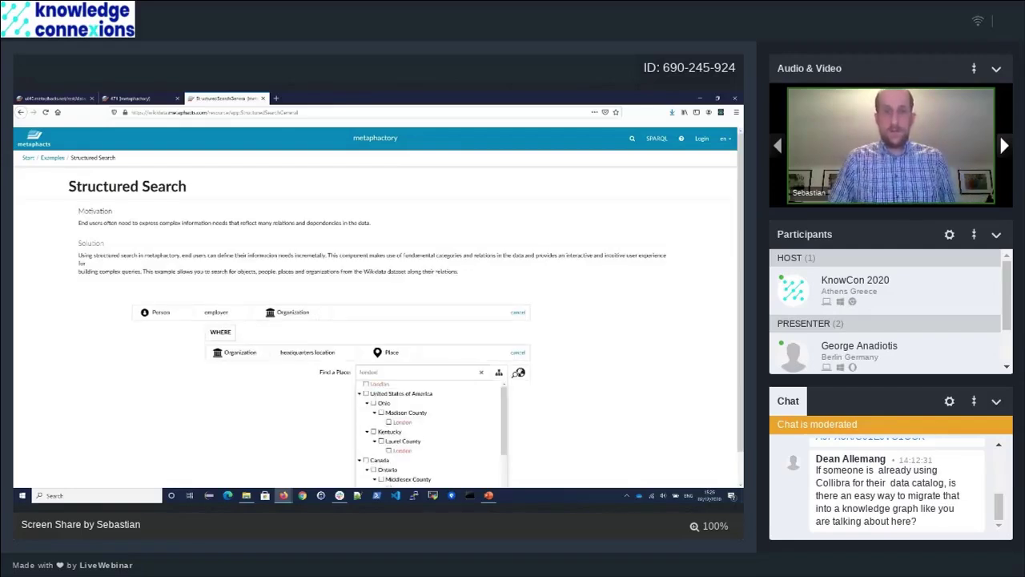
scroll(430, 432, "down", 2)
scroll(430, 433, "down", 1)
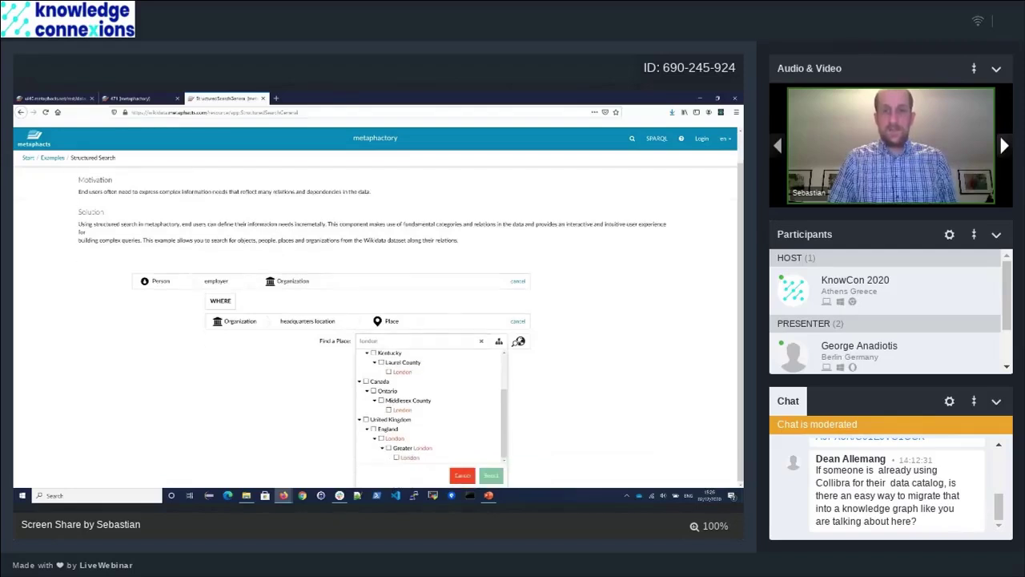
Select London, England, run the search and scroll through the returned people.
left_click(390, 438)
left_click(491, 475)
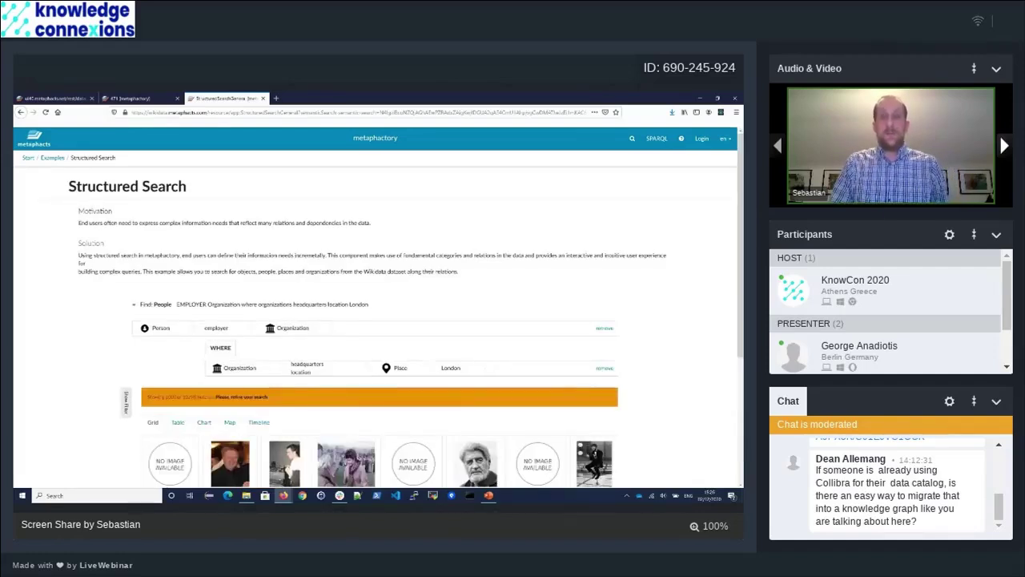
mouse_move(409, 327)
scroll(409, 327, "down", 1)
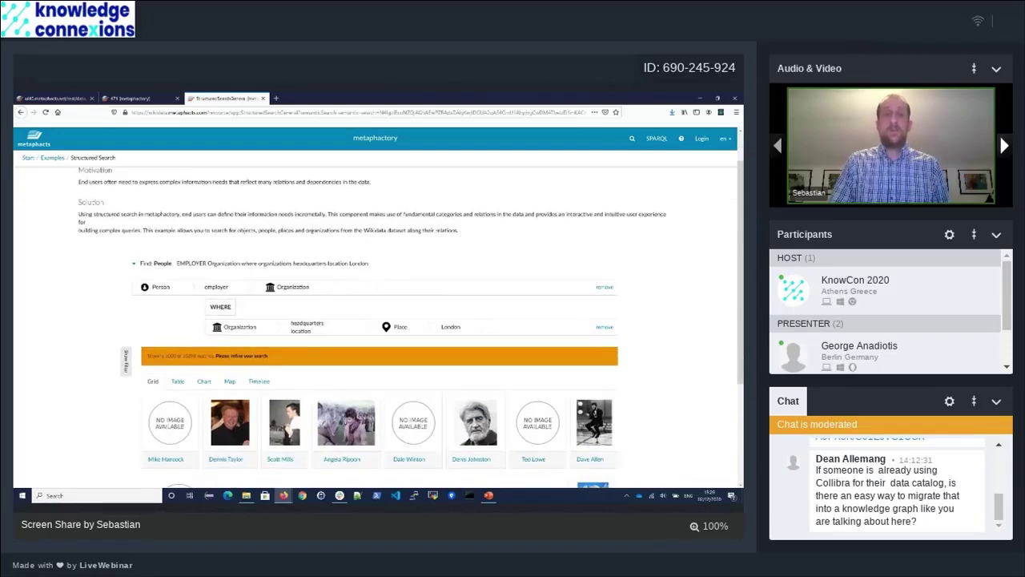